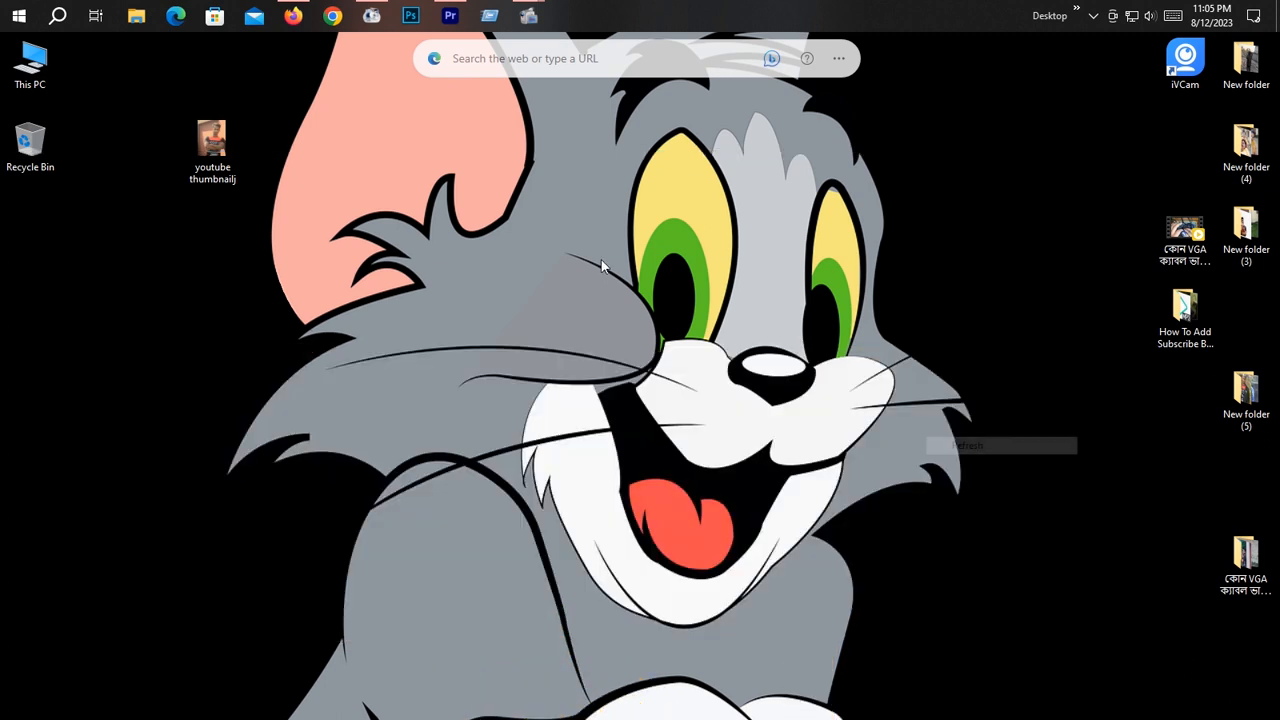
right_click(580, 233)
left_click(655, 277)
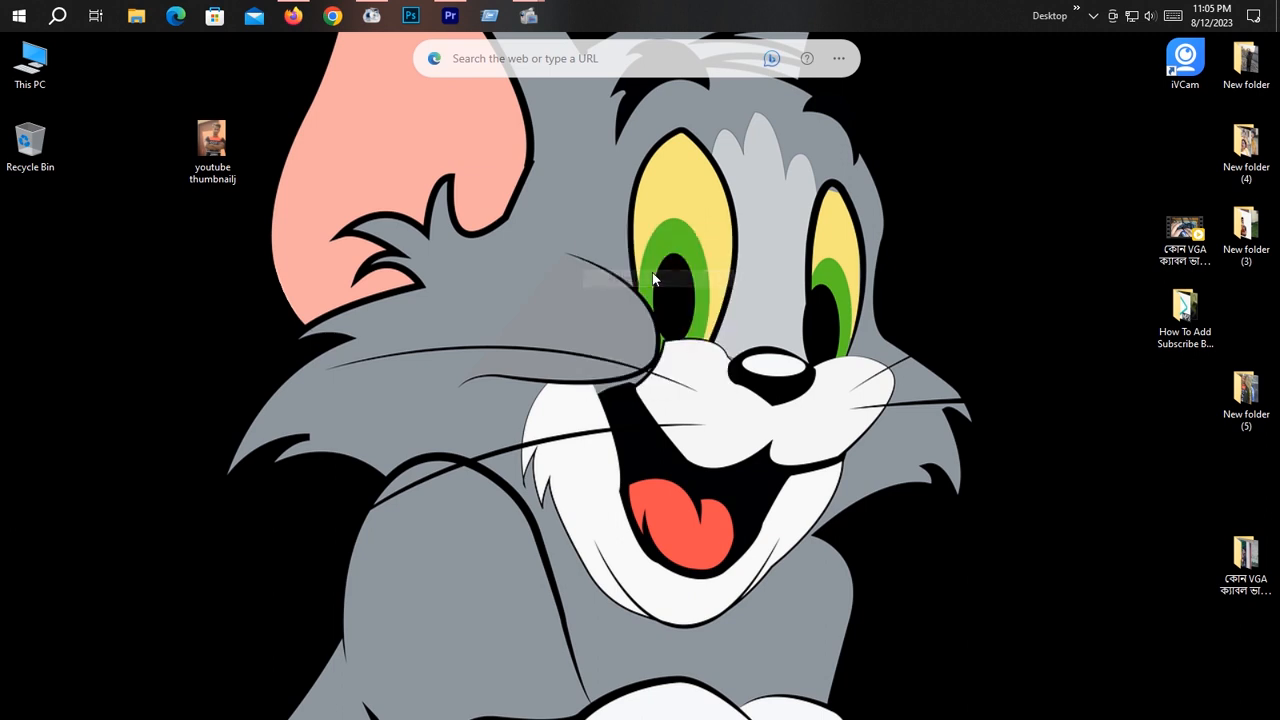
- Open the Pixabay site in Firefox, look over its home page and media categories, and close the browser
left_click(300, 20)
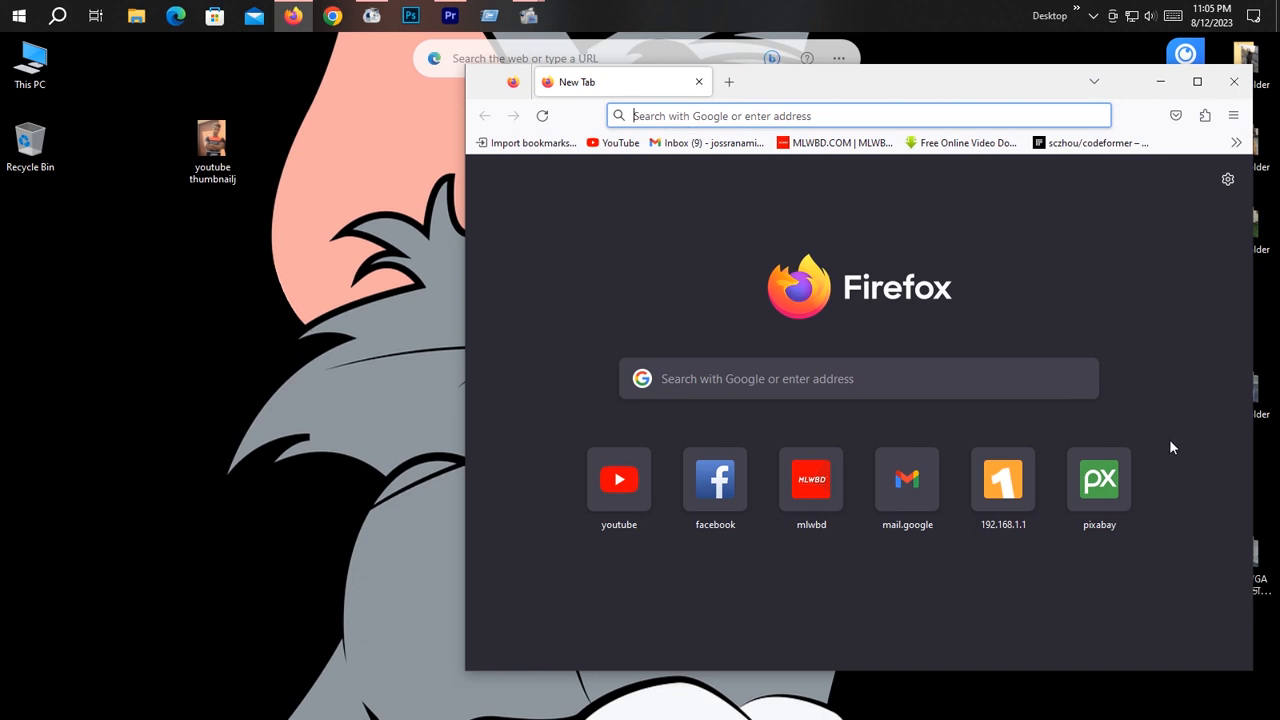
left_click(1094, 485)
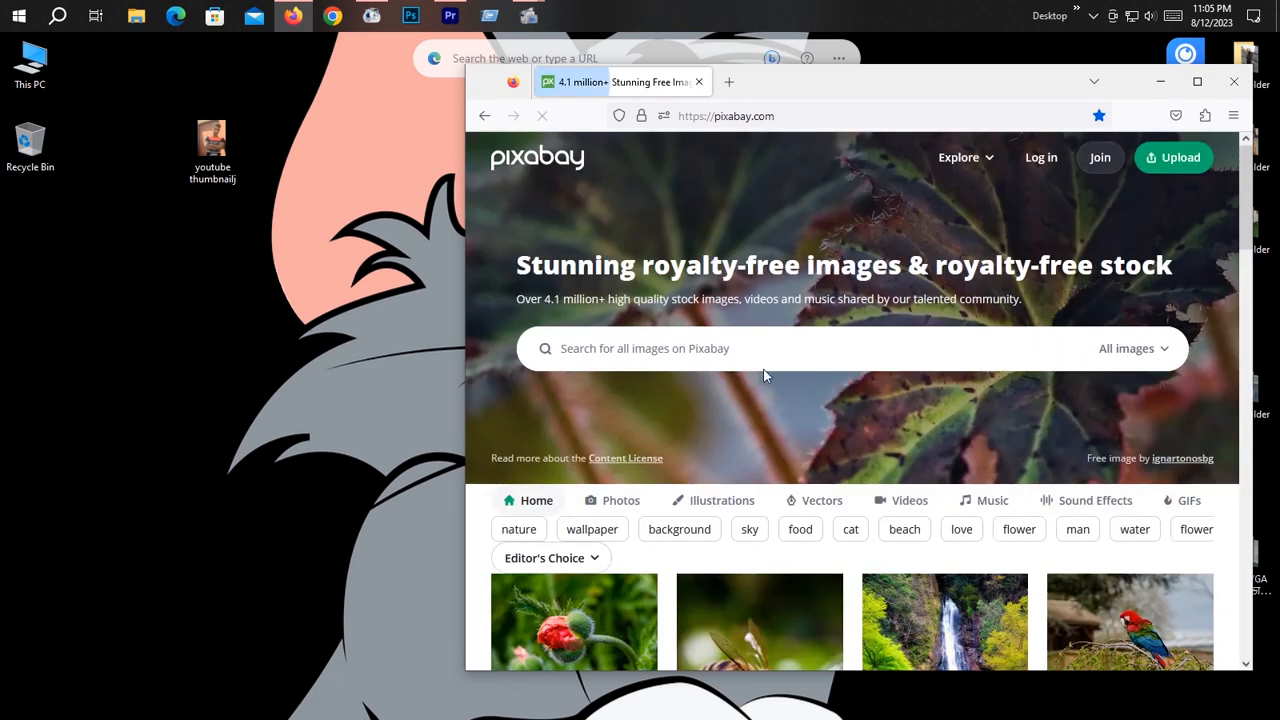
left_click(731, 84)
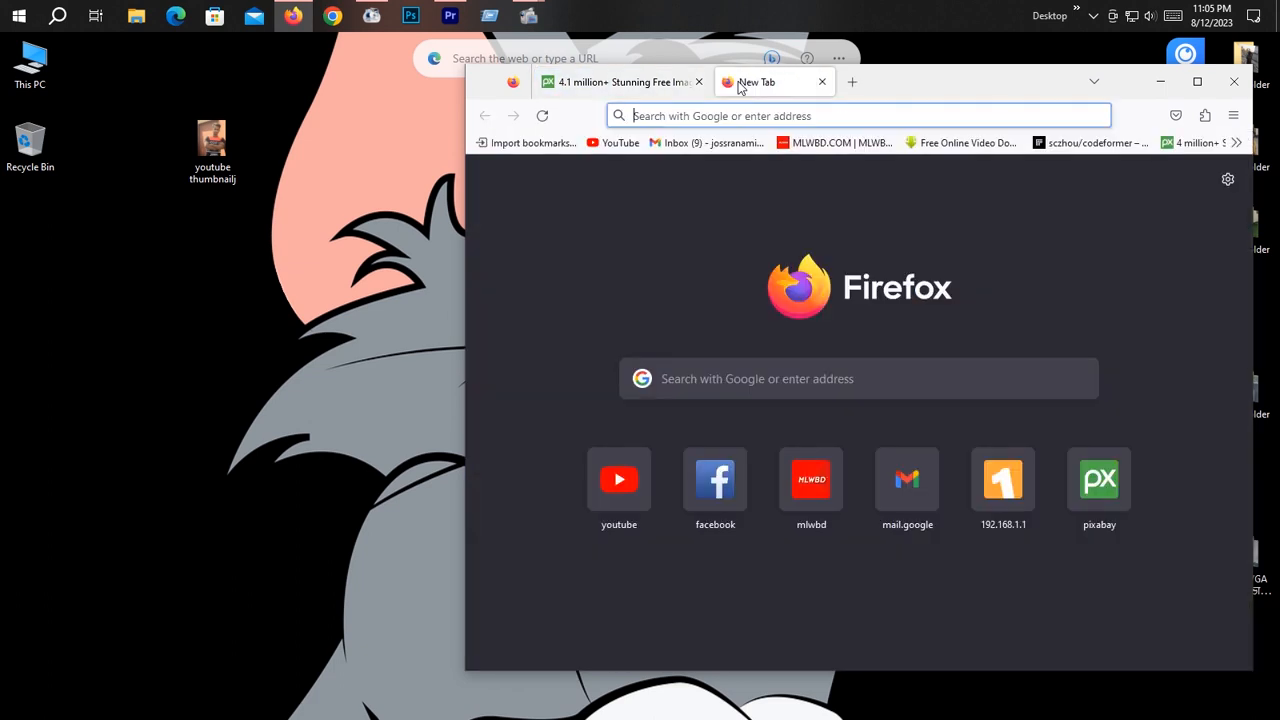
left_click(620, 82)
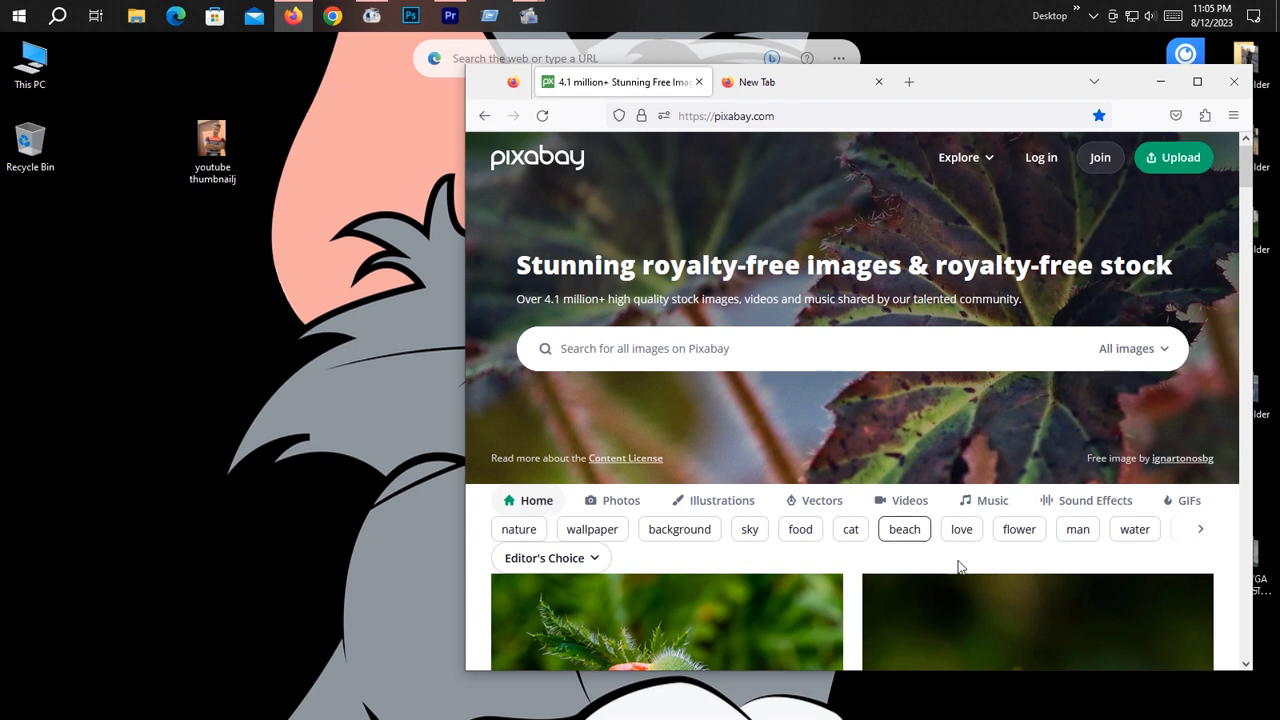
left_click(911, 502)
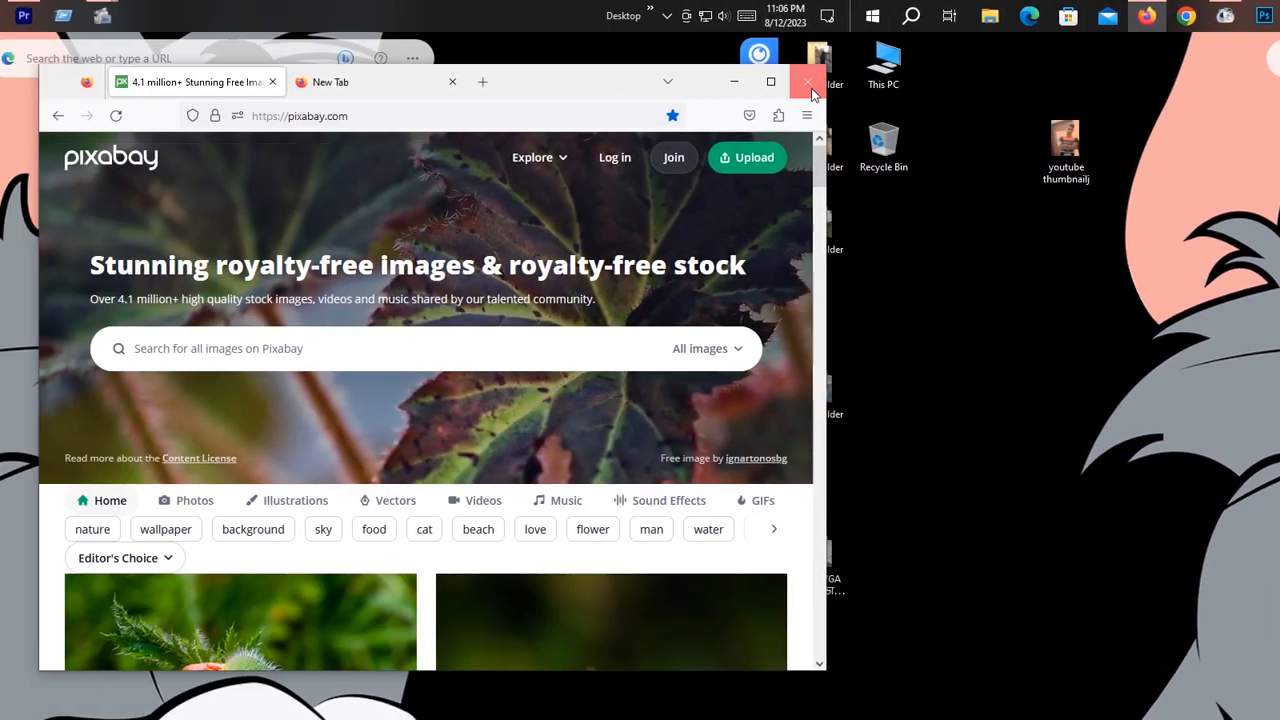
left_click(812, 90)
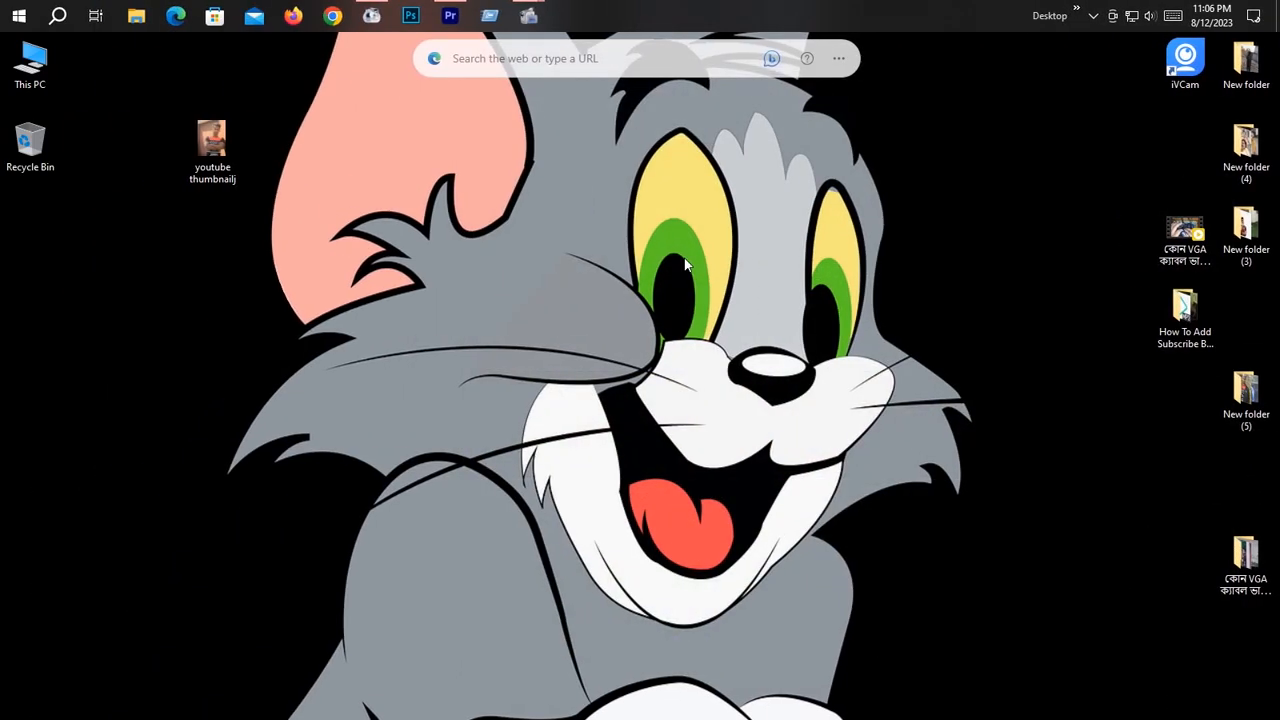
- Play the subscribe_-_30285 (1080p) green-screen video from the Downloads folder, and close the player and folder
double_click(30, 60)
left_click(616, 488)
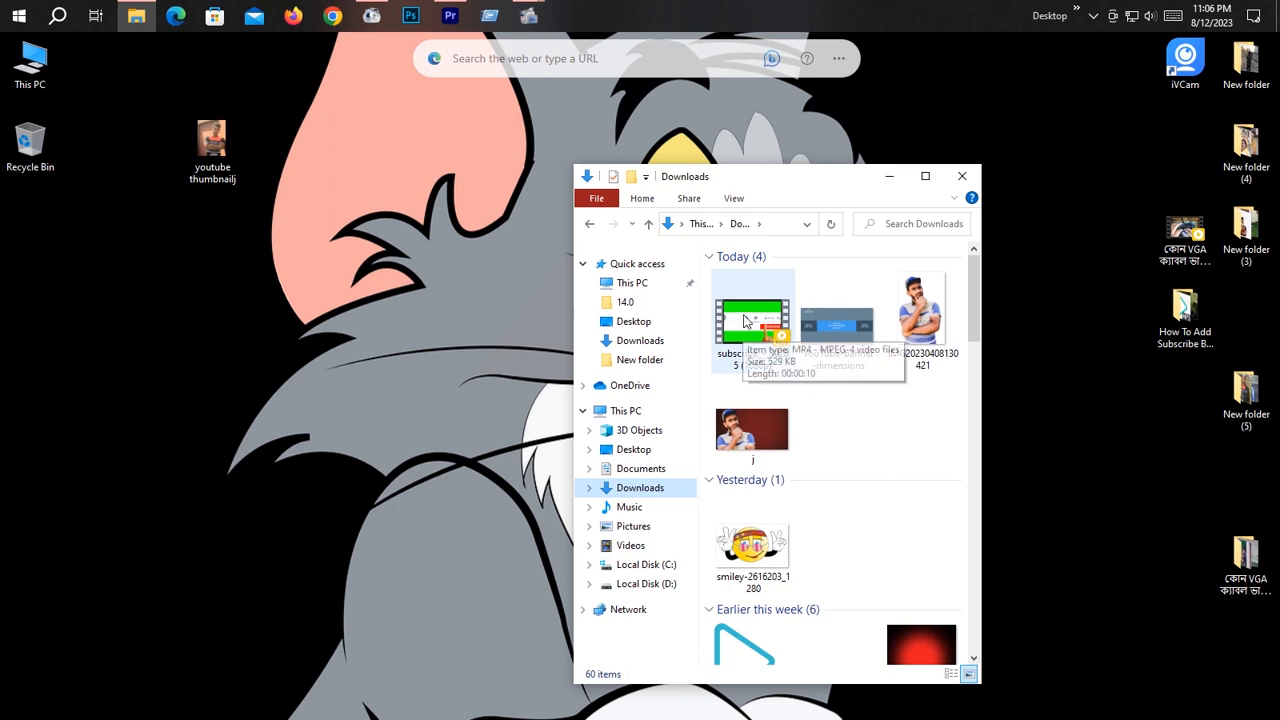
double_click(738, 335)
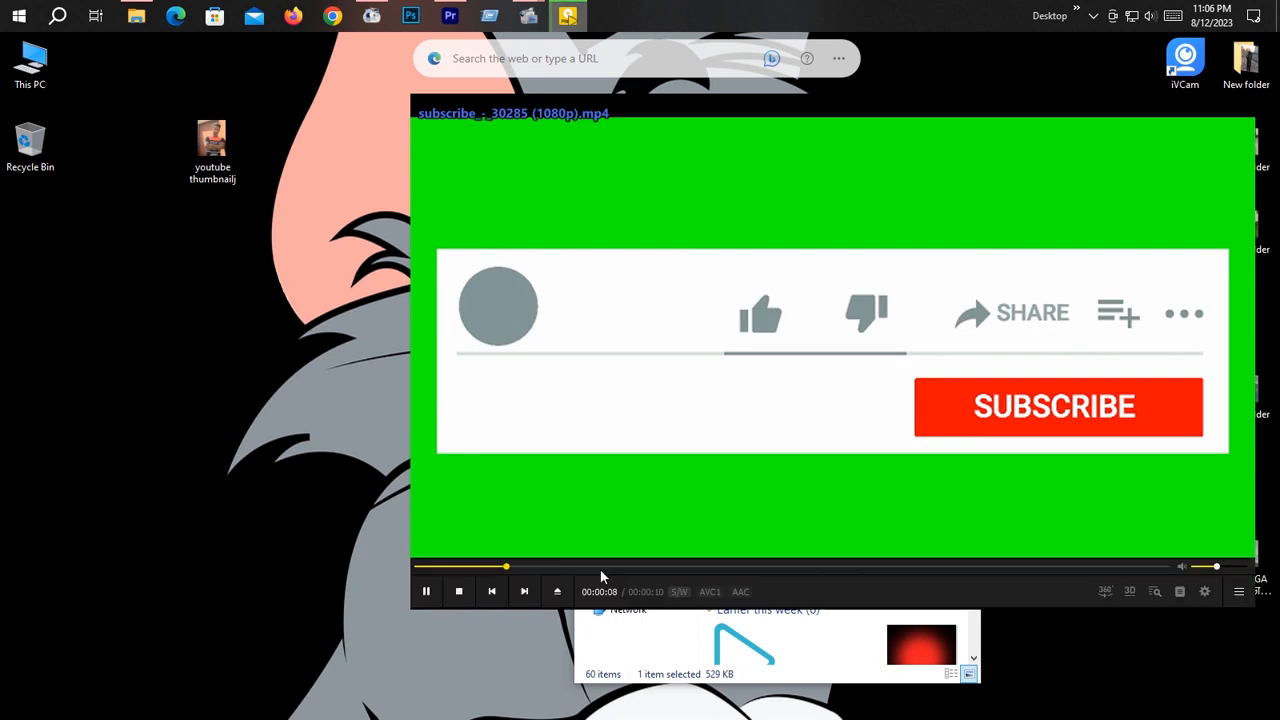
left_click(602, 568)
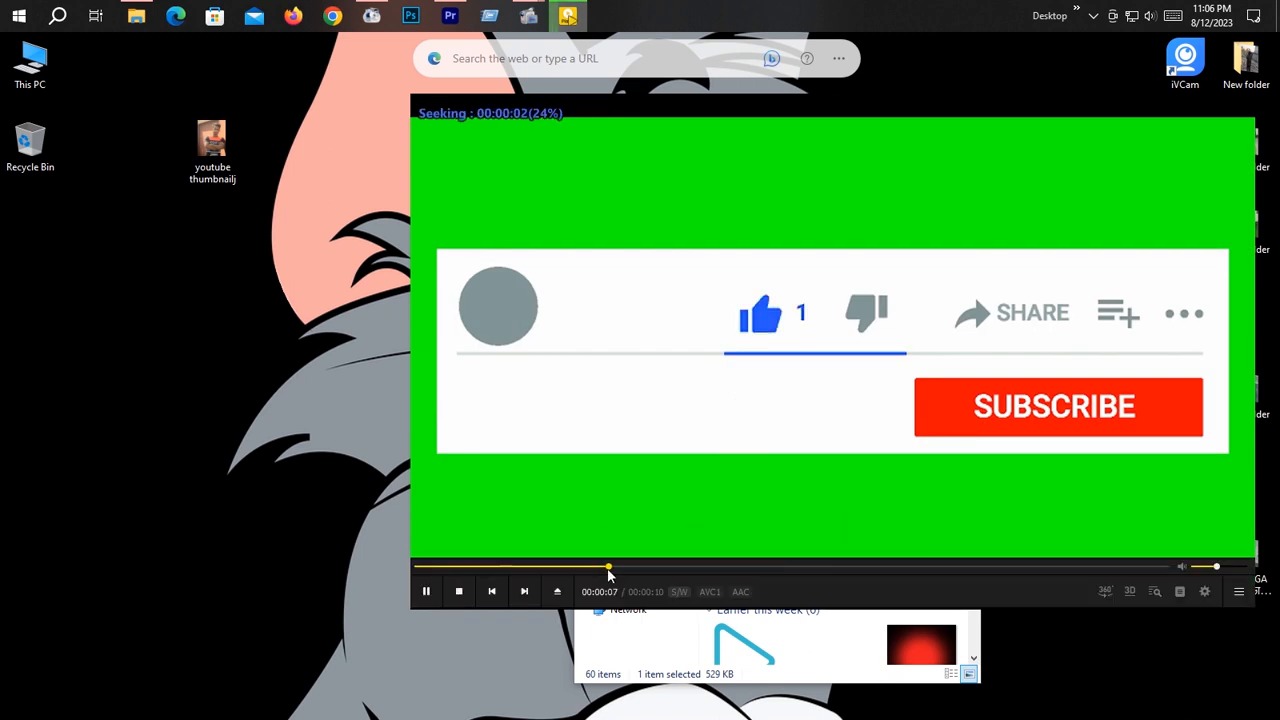
left_click(781, 533)
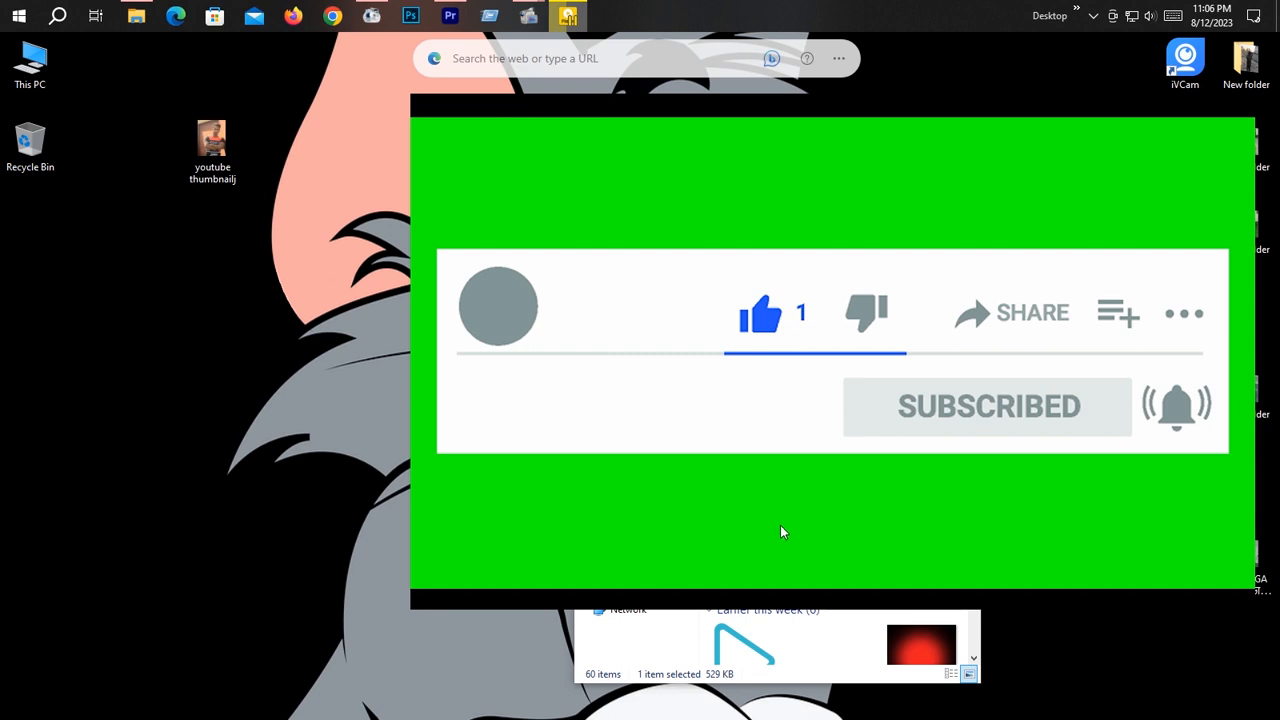
right_click(782, 531)
left_click(795, 514)
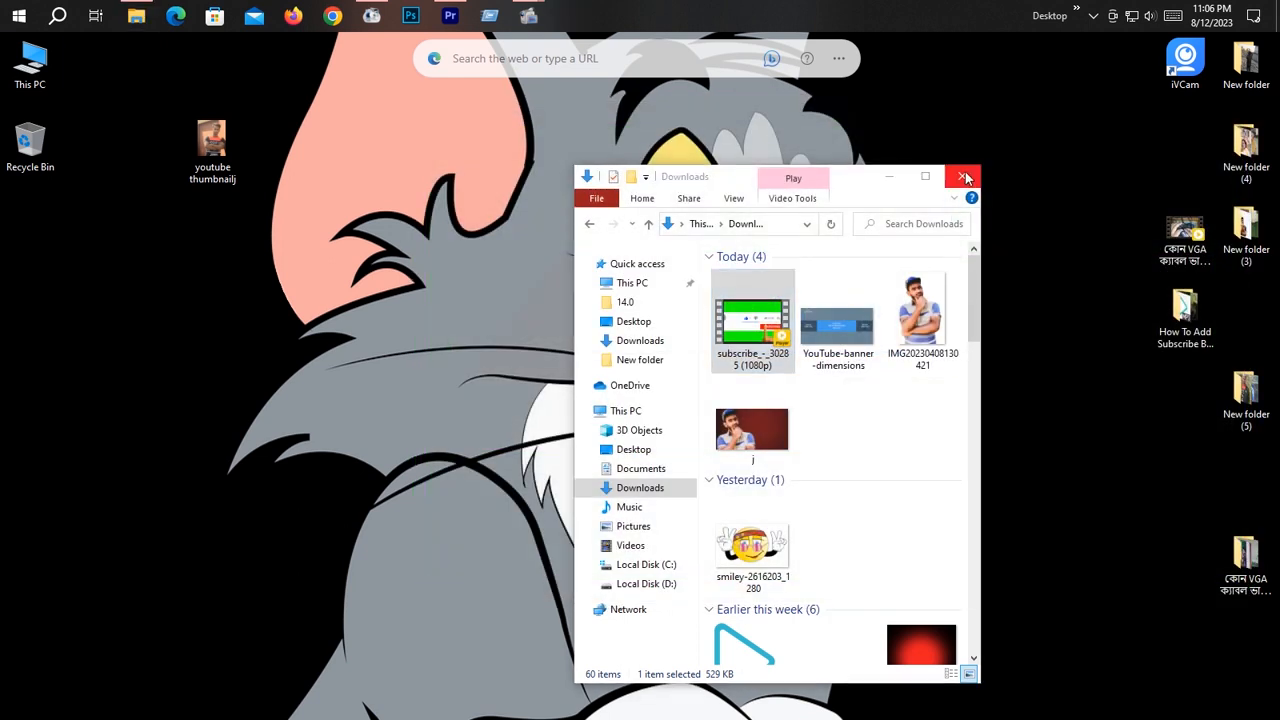
left_click(963, 177)
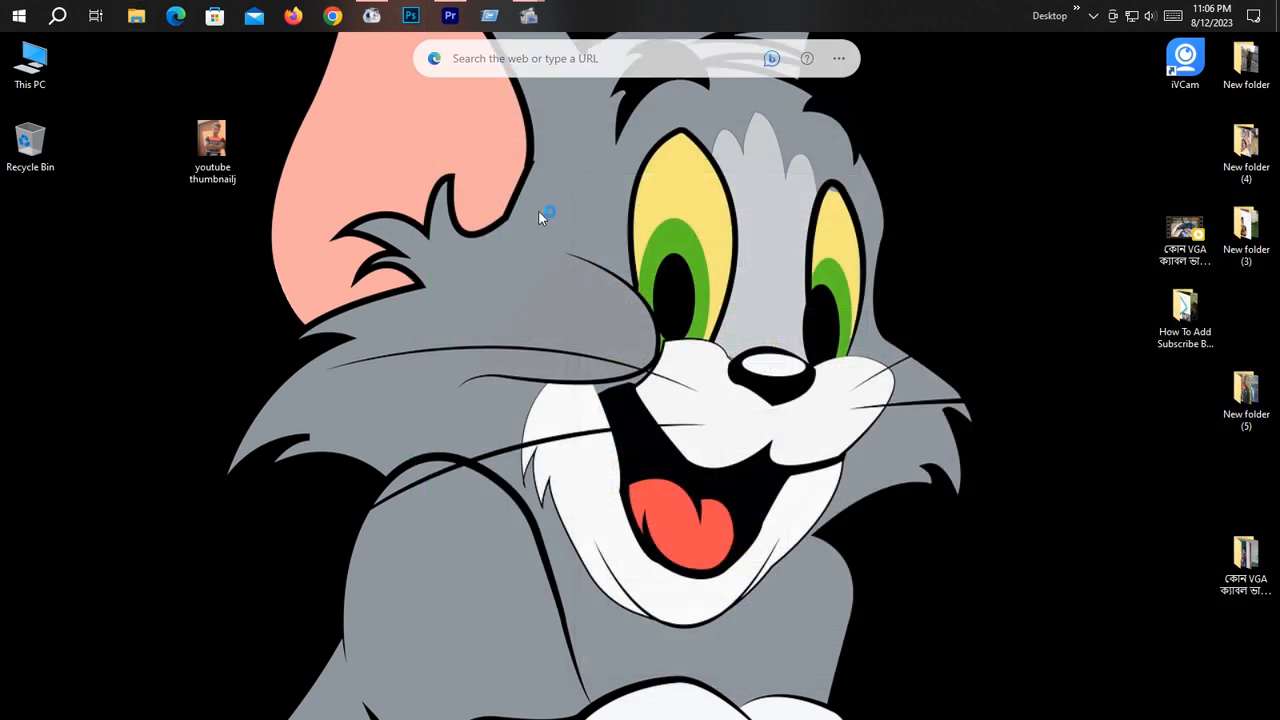
- Switch to Premiere Pro, import the VGA cable video from the Desktop, and create a sequence from it
left_click(451, 16)
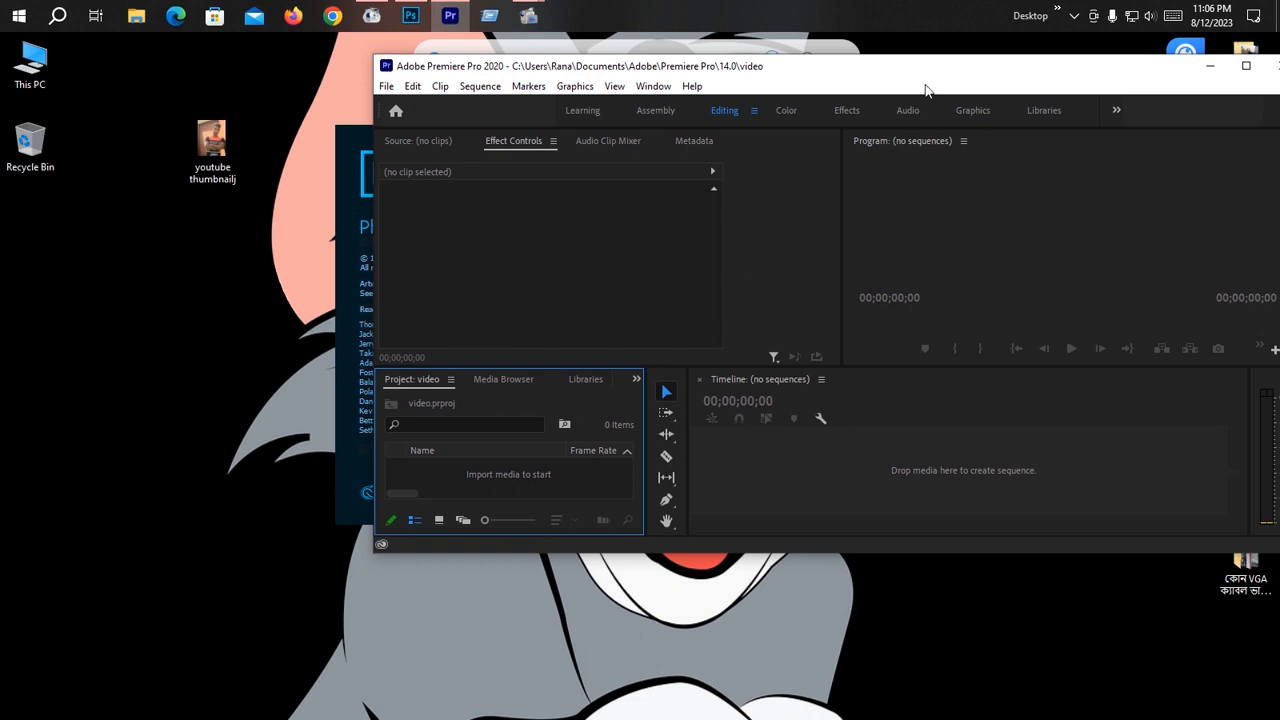
left_click_drag(920, 77, 965, 73)
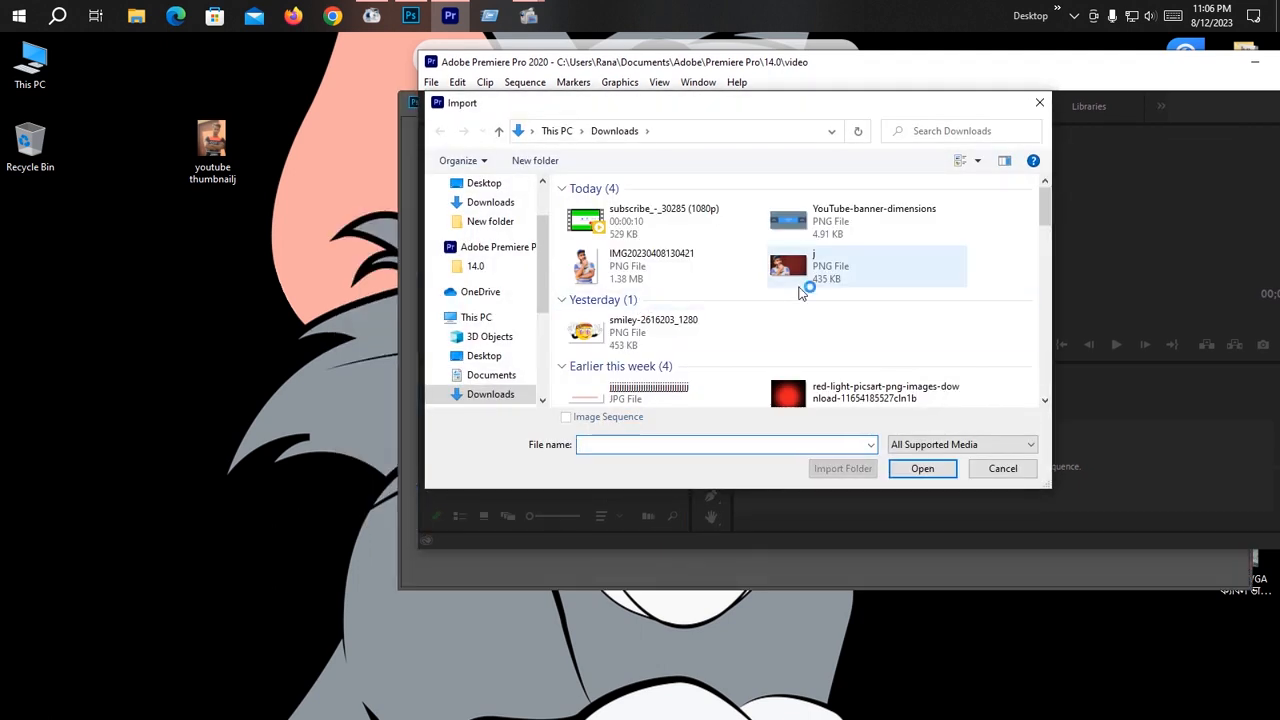
scroll(800, 290, "down", 3)
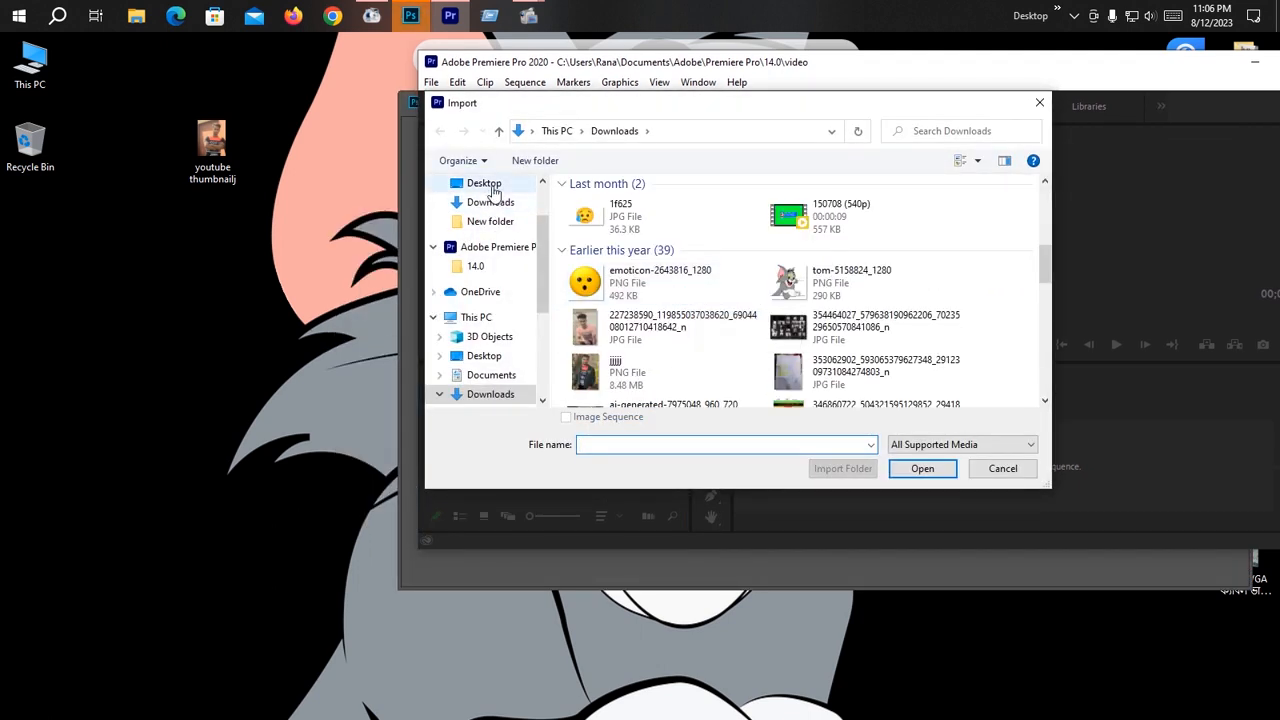
left_click(484, 184)
left_click(795, 326)
double_click(812, 370)
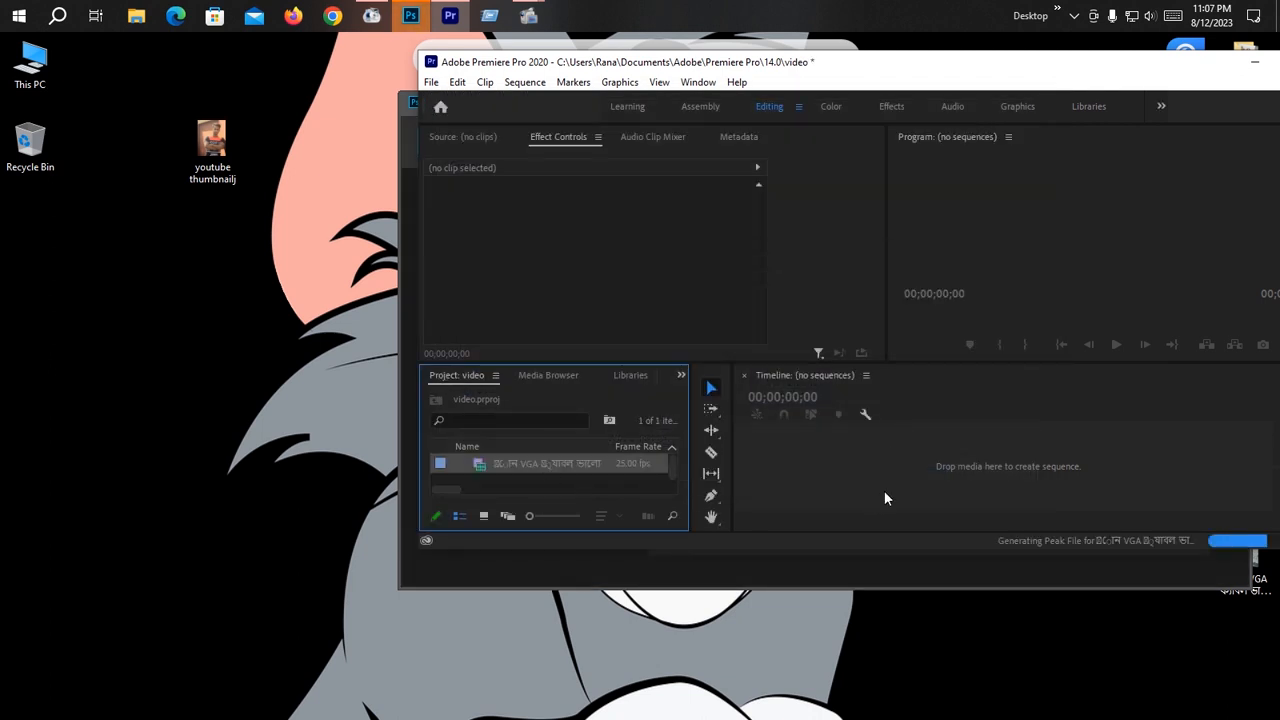
left_click_drag(884, 492, 884, 489)
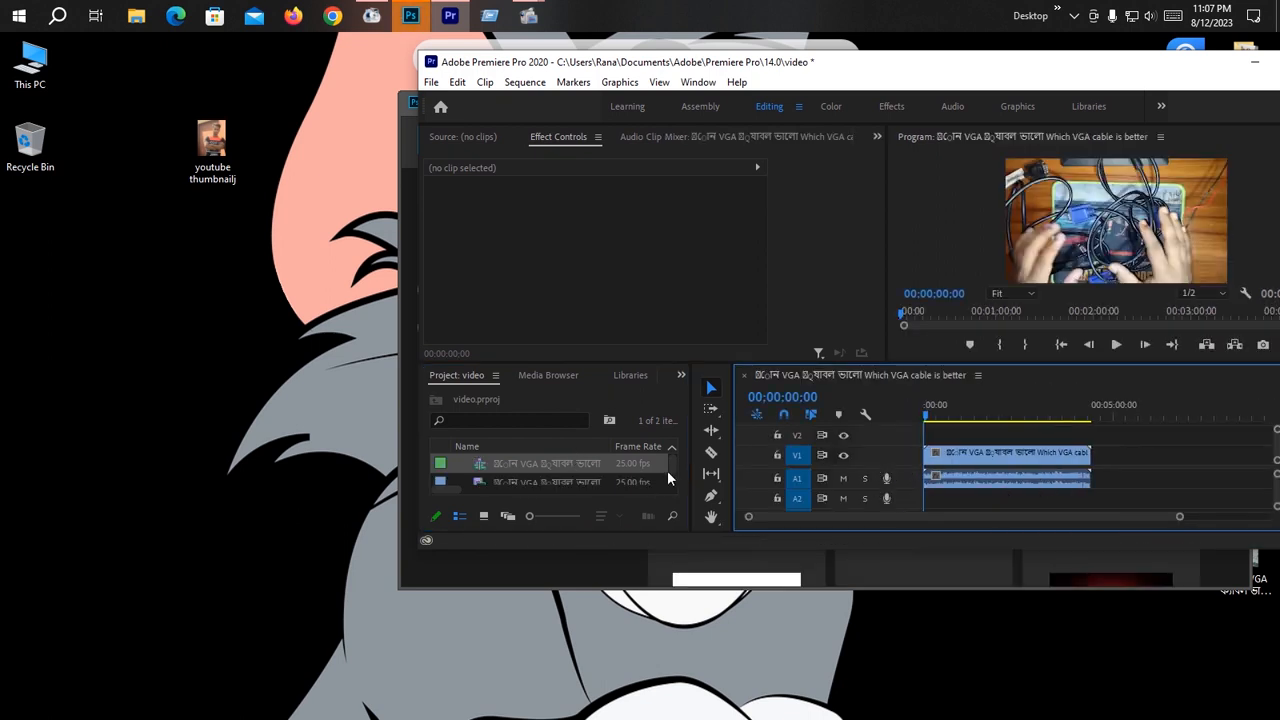
- Import the subscribe_-_30285 (1080p) video from the Downloads folder into the project
left_click_drag(671, 468, 672, 485)
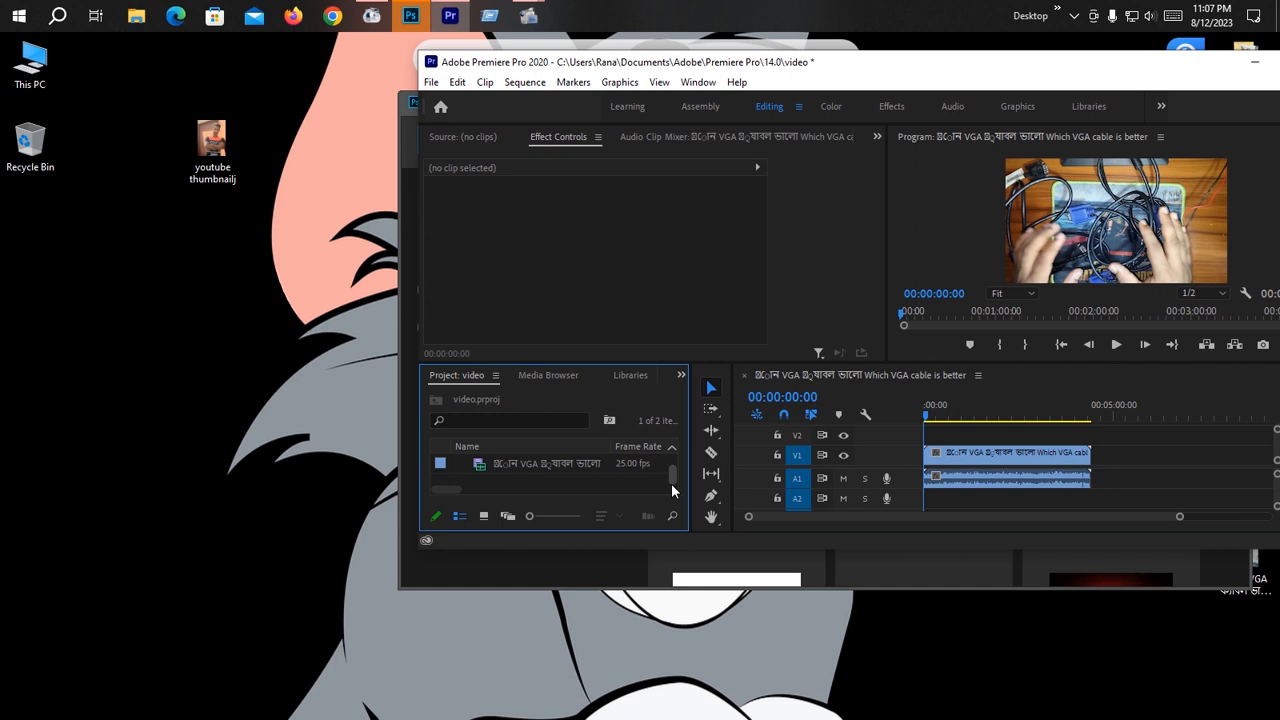
left_click(491, 488)
double_click(509, 483)
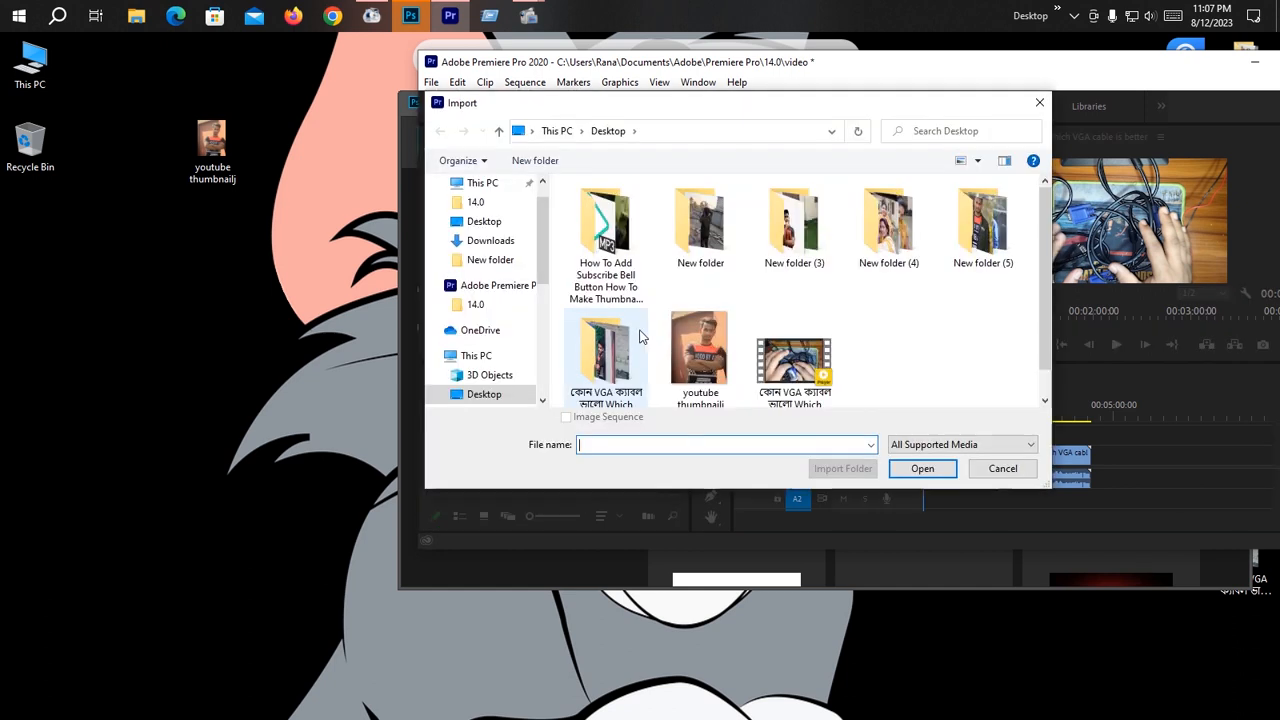
scroll(671, 314, "down", 1)
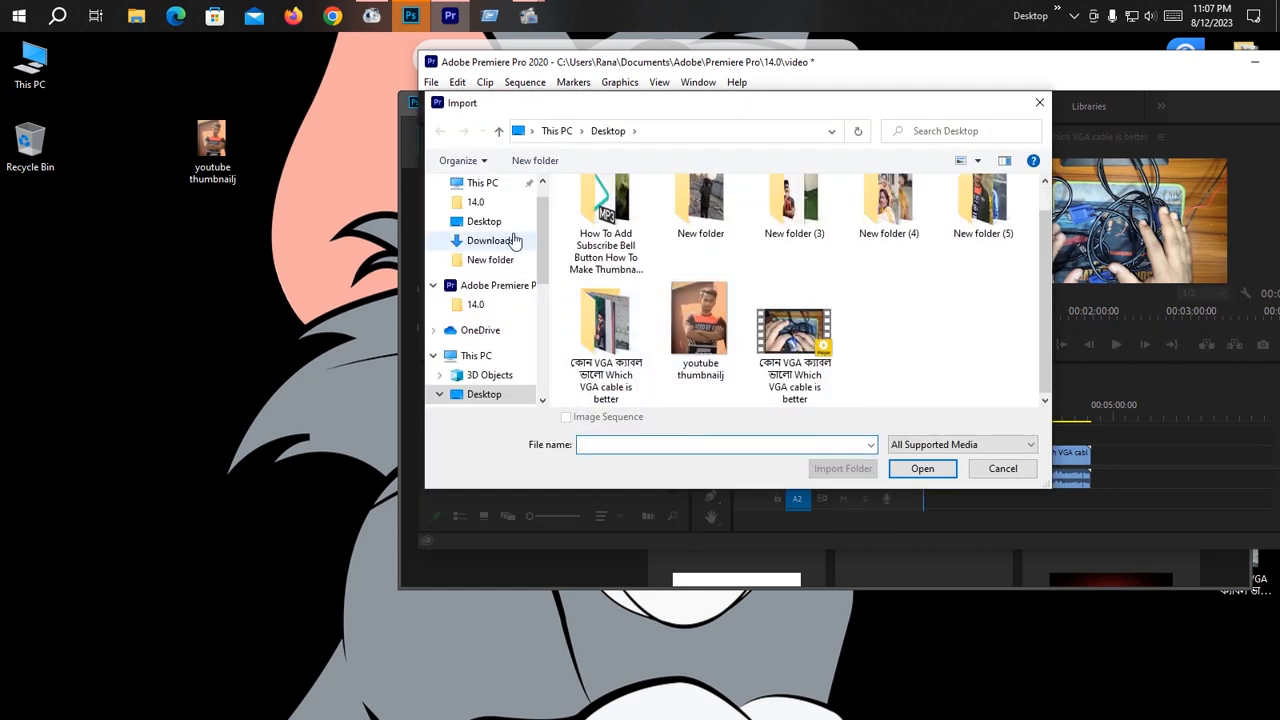
left_click(490, 240)
left_click(645, 232)
double_click(645, 232)
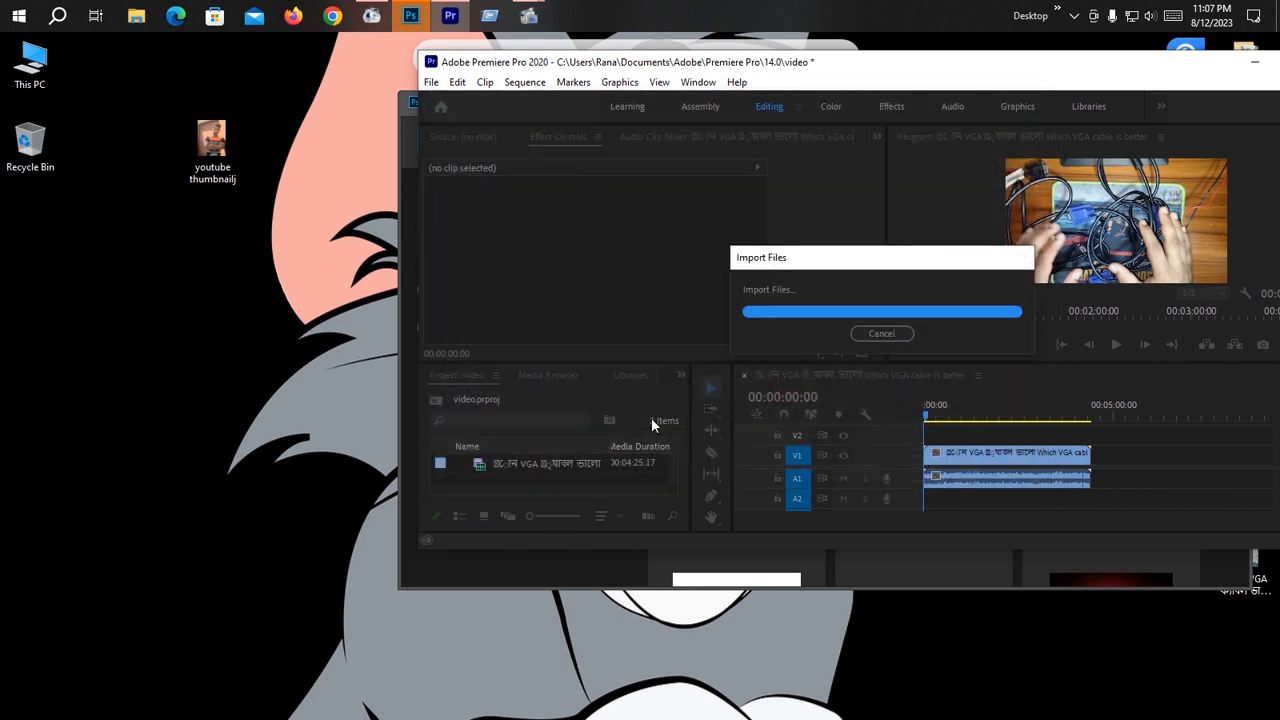
- Place the subscribe clip at the start of track V2 above the main video and play its opening
left_click_drag(490, 468, 926, 435)
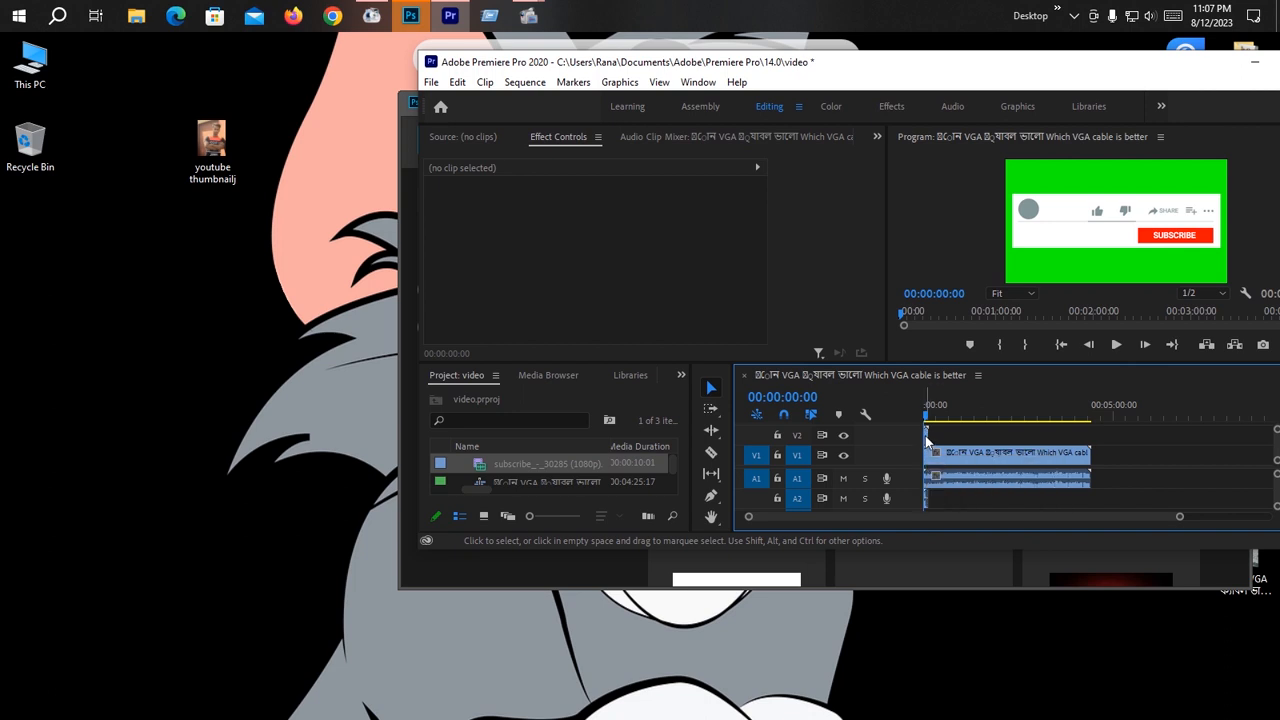
left_click(1116, 344)
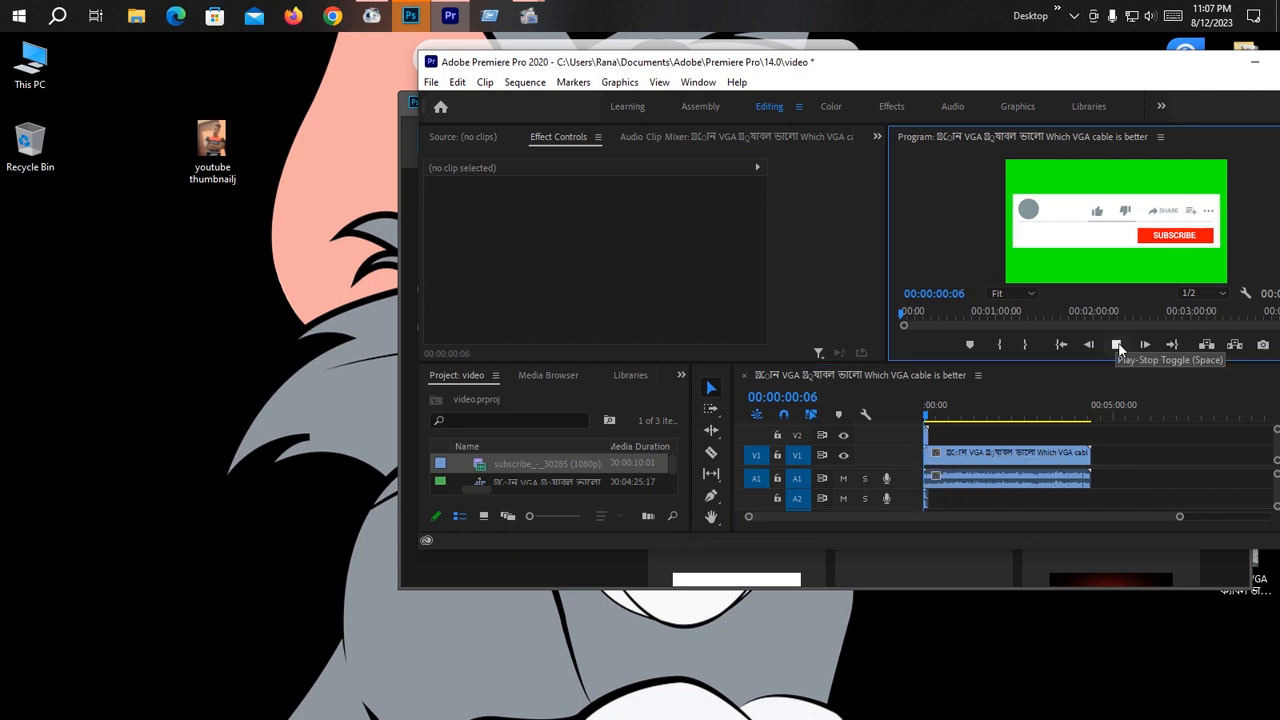
left_click(1117, 344)
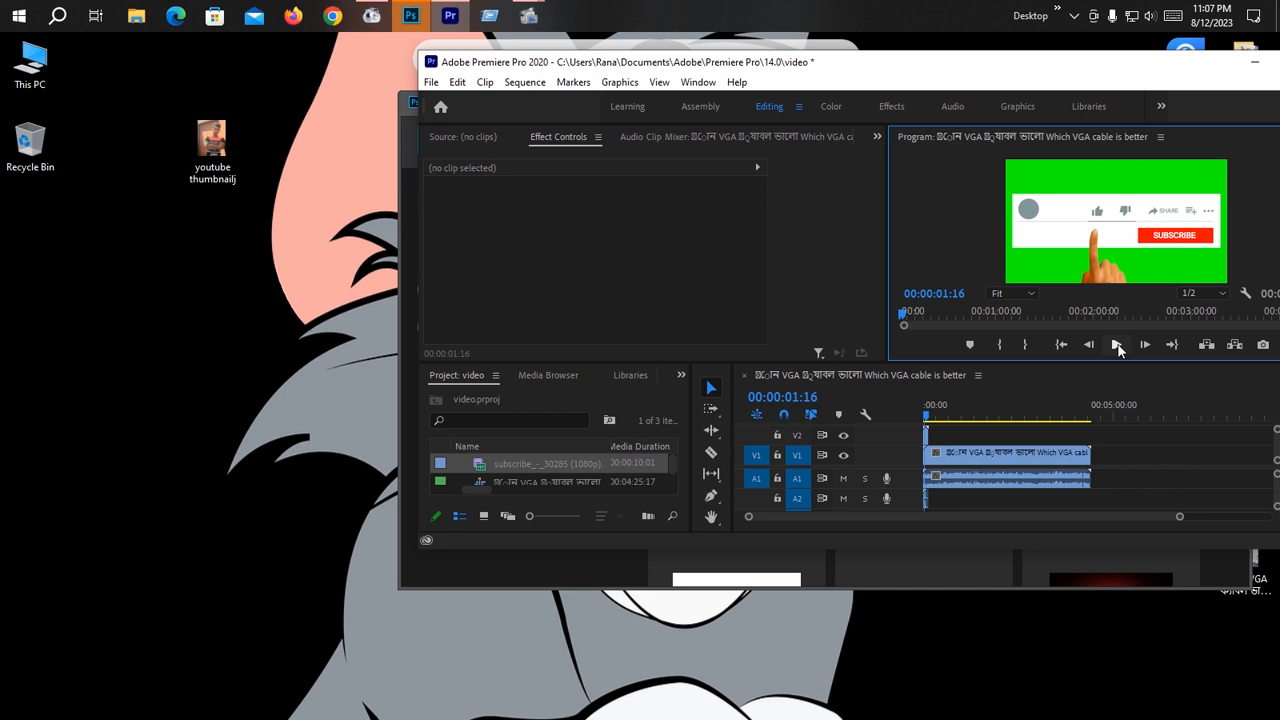
- Unlink the subscribe clip's video and audio, and clear its audio from track A2
right_click(926, 437)
left_click(976, 314)
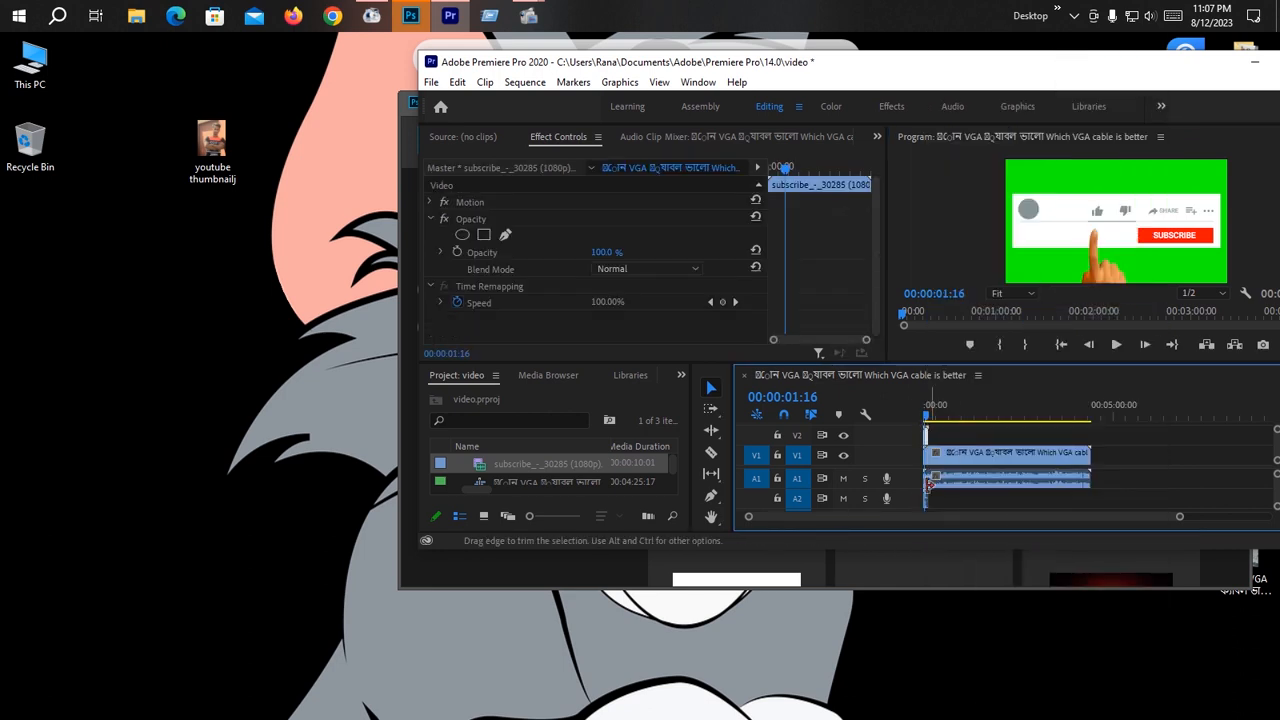
left_click(928, 508)
right_click(928, 508)
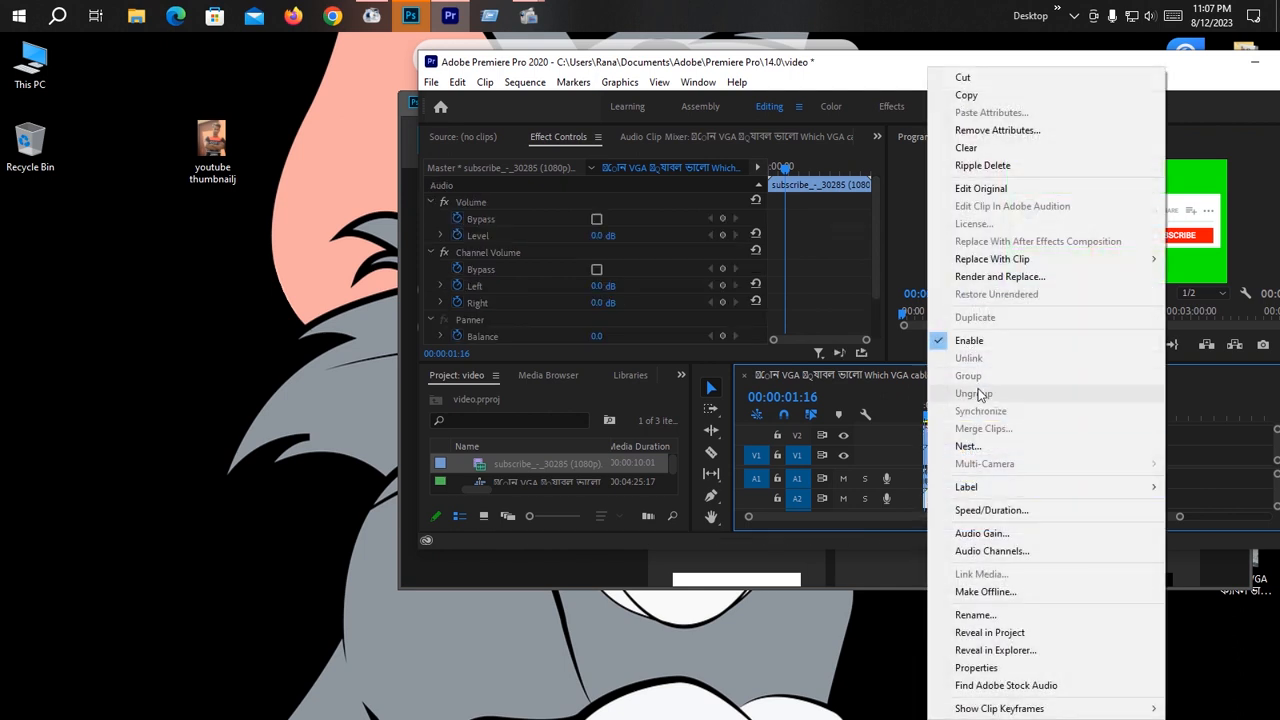
left_click(975, 150)
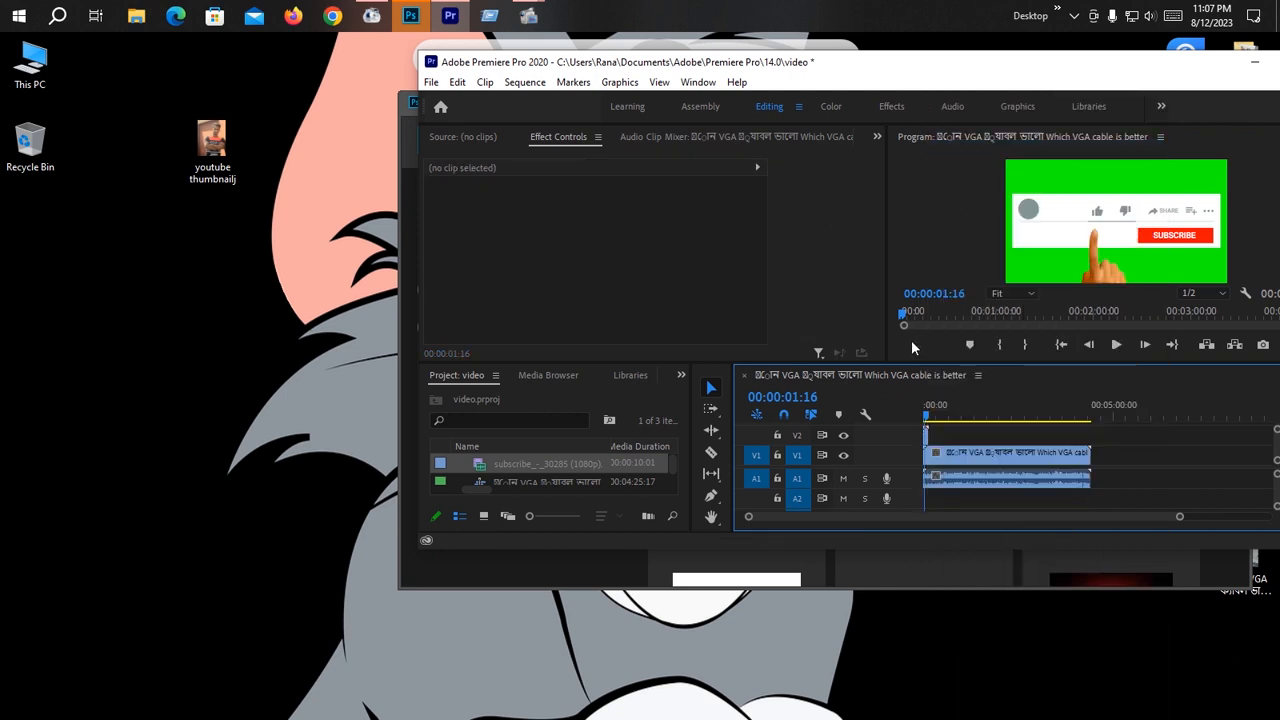
- Search the effects for "ultra" and apply the Ultra Key effect to the subscribe clip on track V2
left_click(926, 434)
left_click(632, 377)
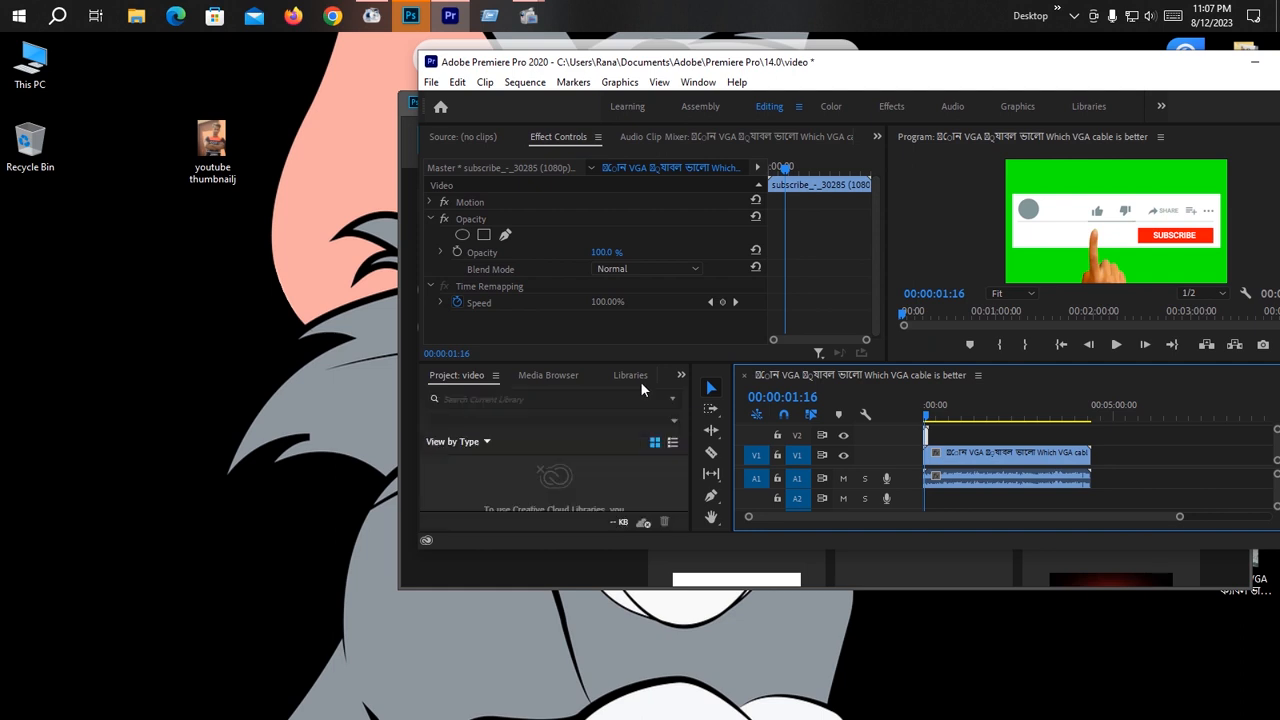
left_click(640, 378)
left_click(641, 374)
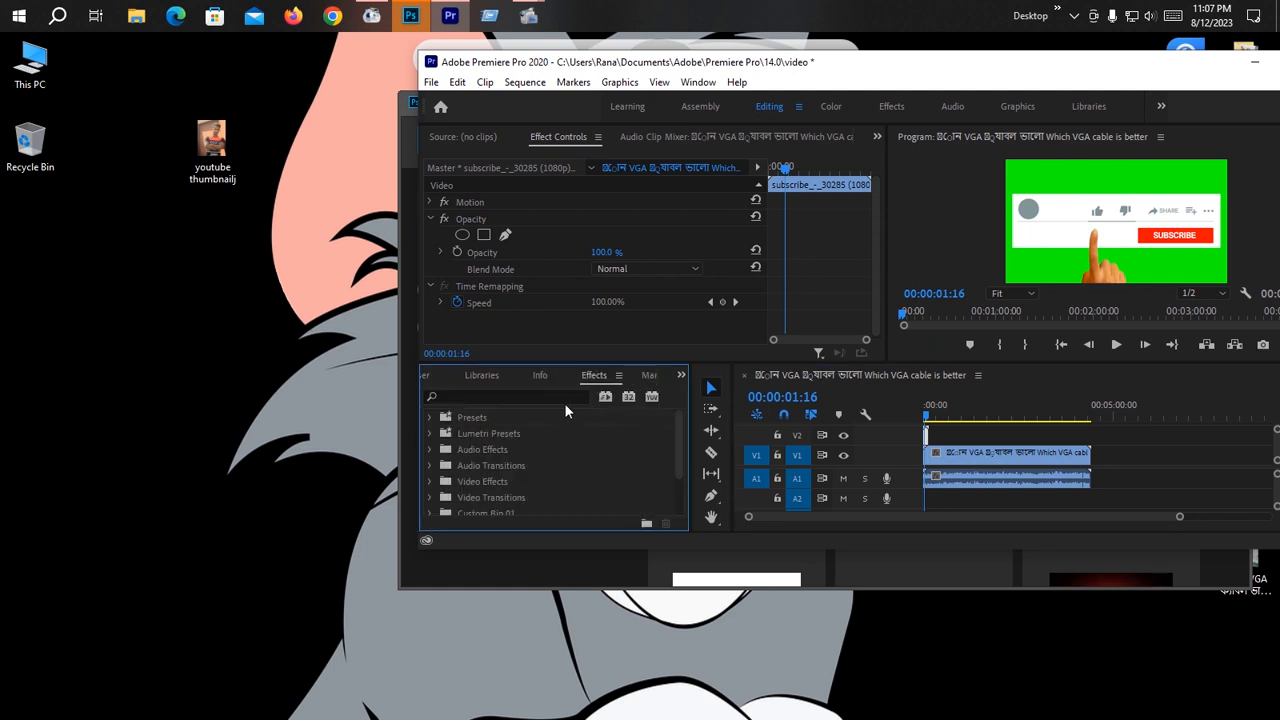
left_click(531, 398)
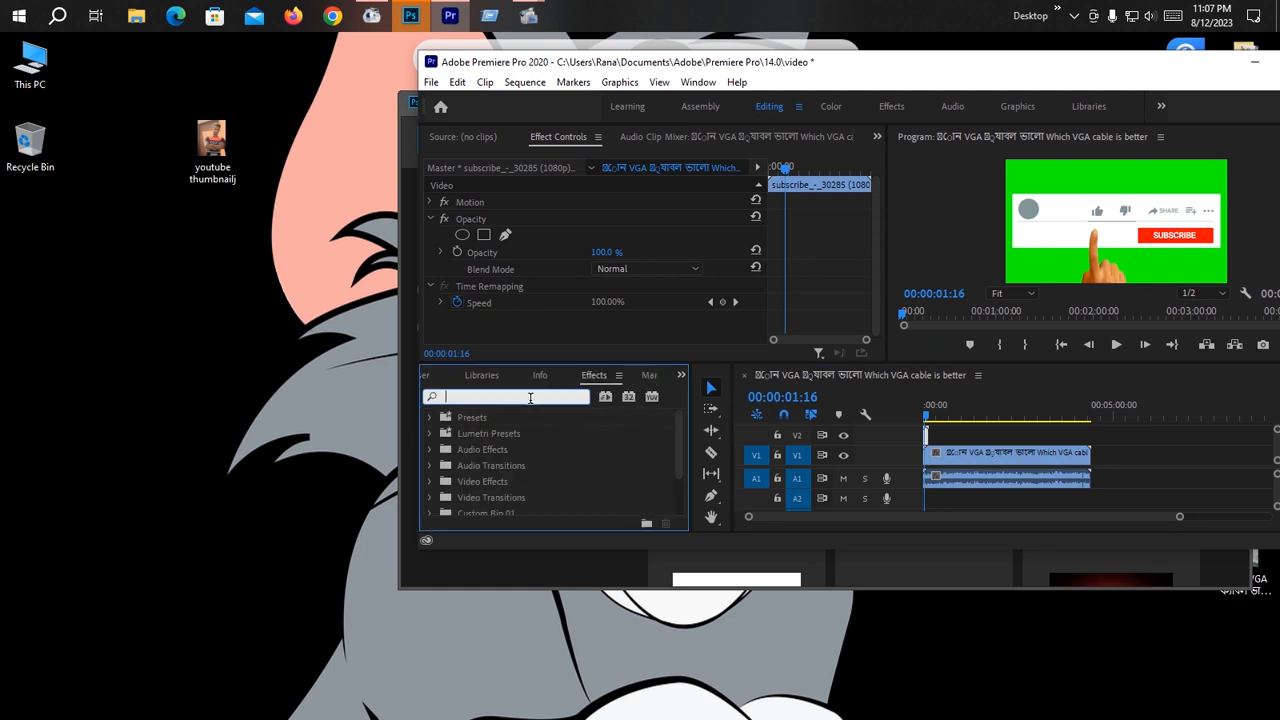
type("ultra")
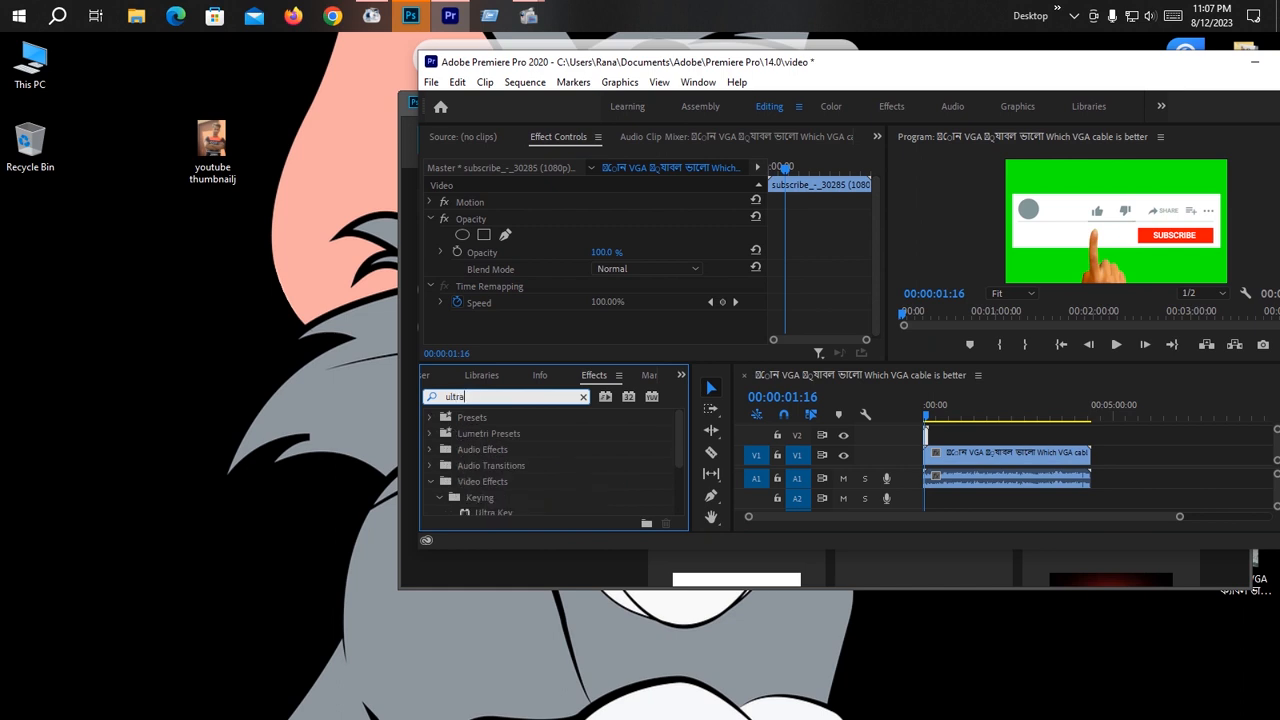
scroll(537, 459, "down", 1)
left_click(493, 483)
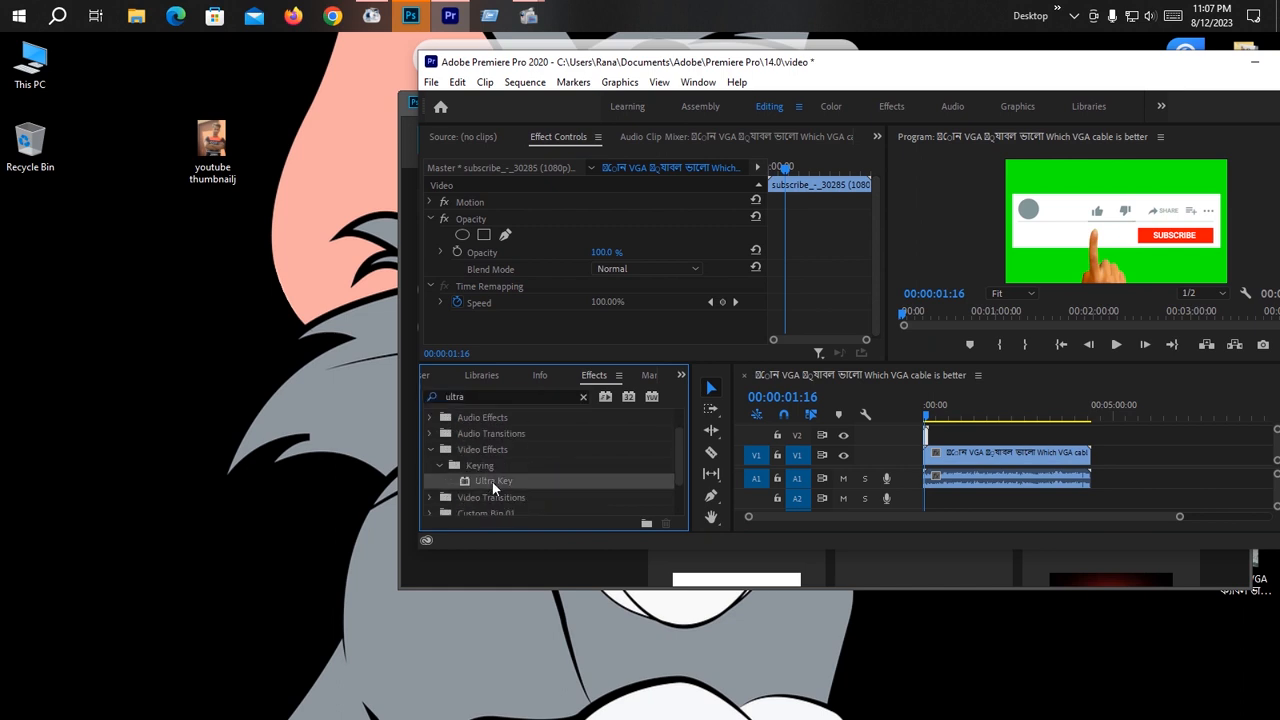
left_click_drag(496, 480, 928, 436)
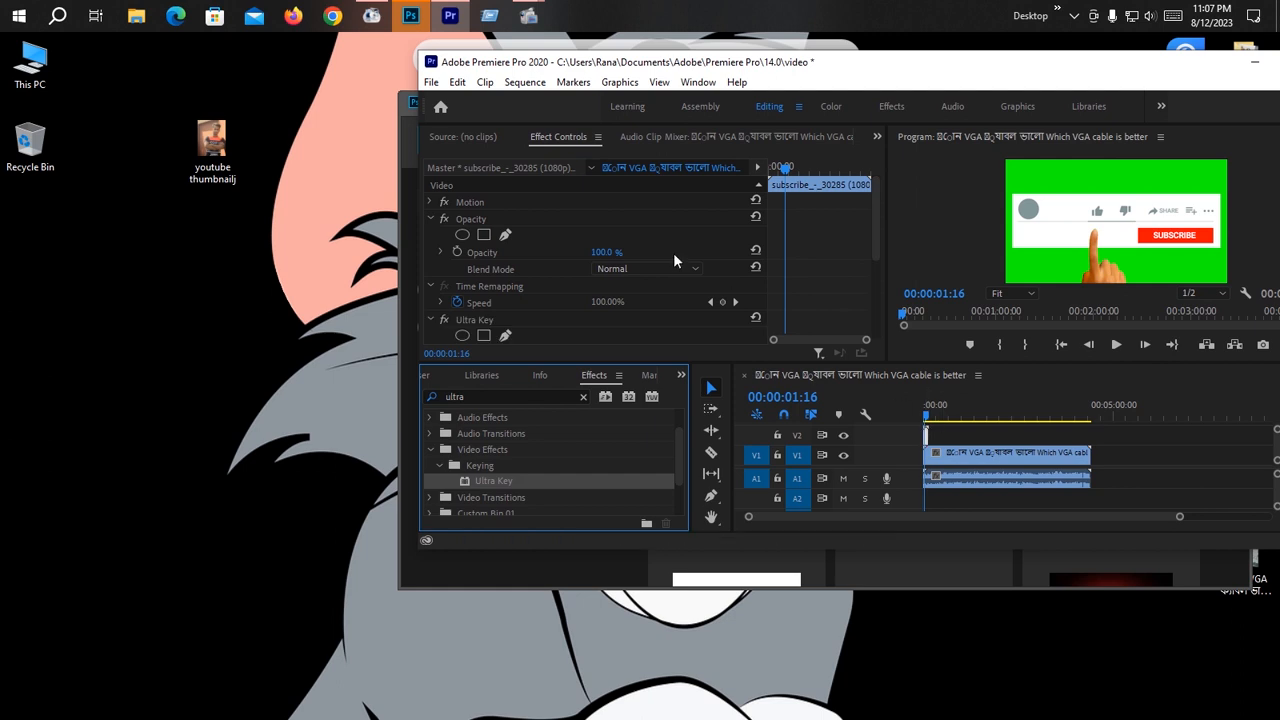
scroll(610, 251, "down", 3)
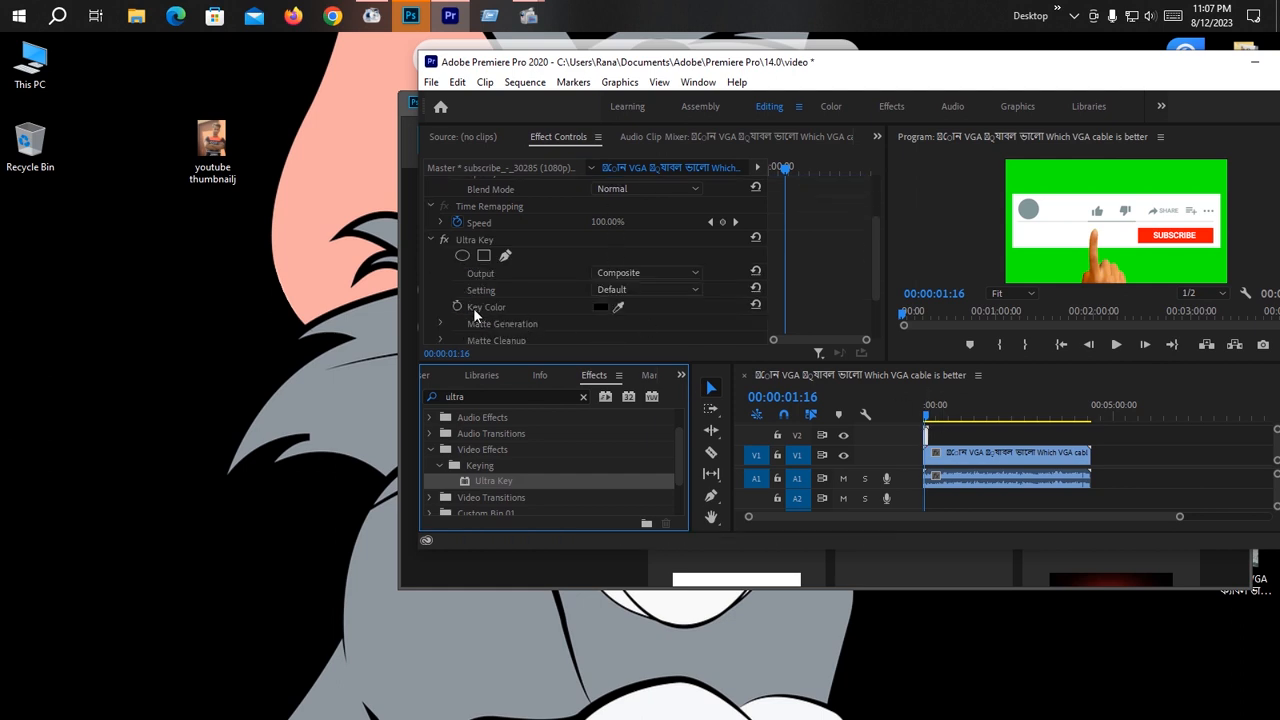
- Sample the green background as the subscribe clip's Ultra Key color and move the clip down to the lower edge of the video frame
left_click(617, 308)
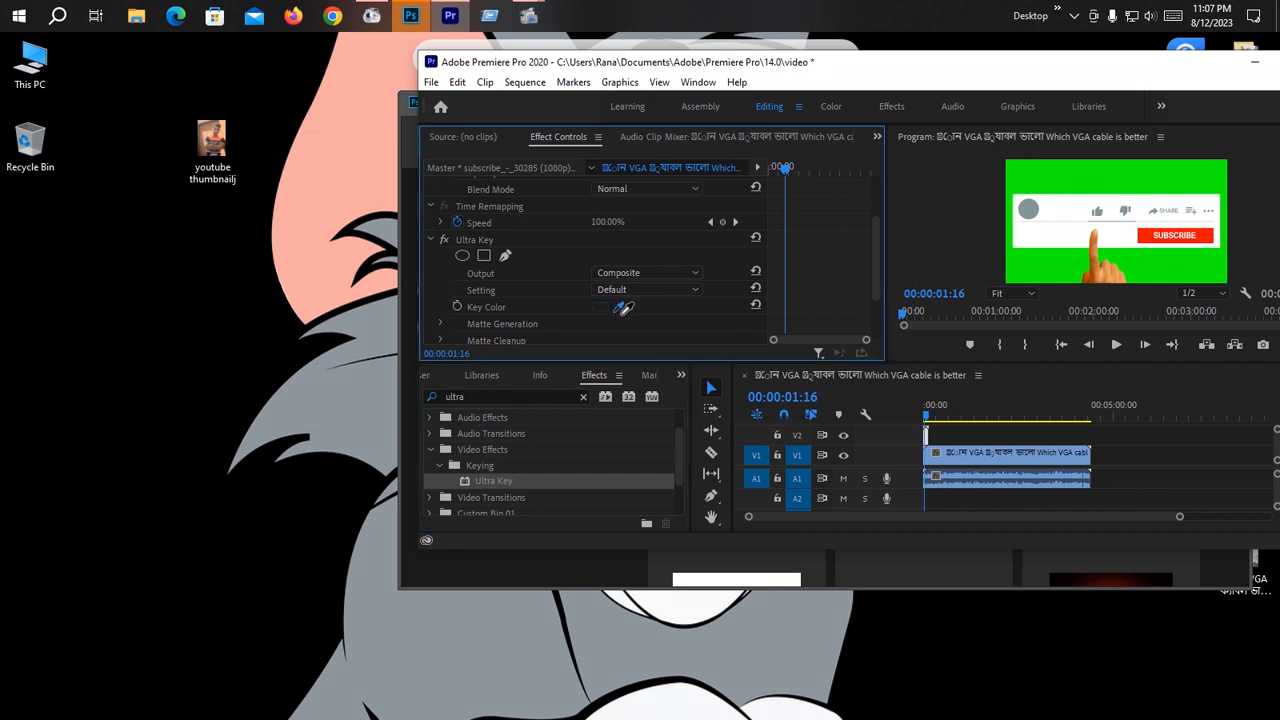
left_click(1035, 270)
left_click(1060, 267)
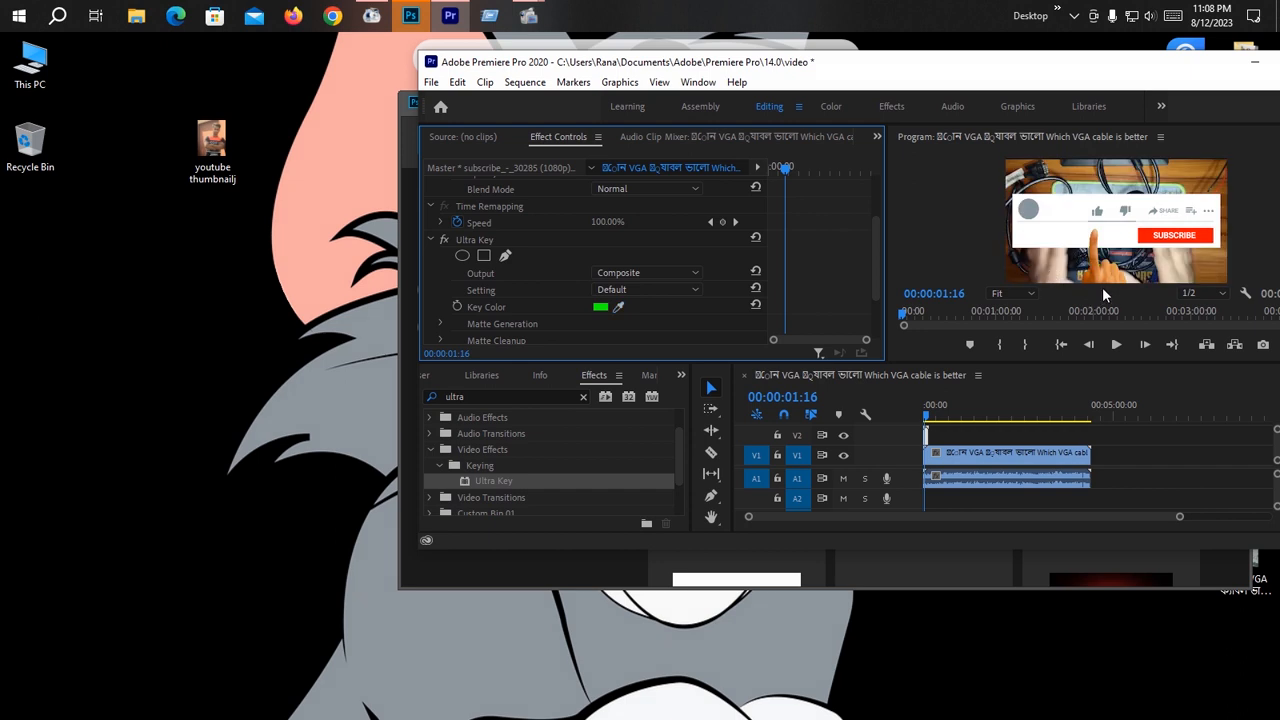
left_click(1097, 237)
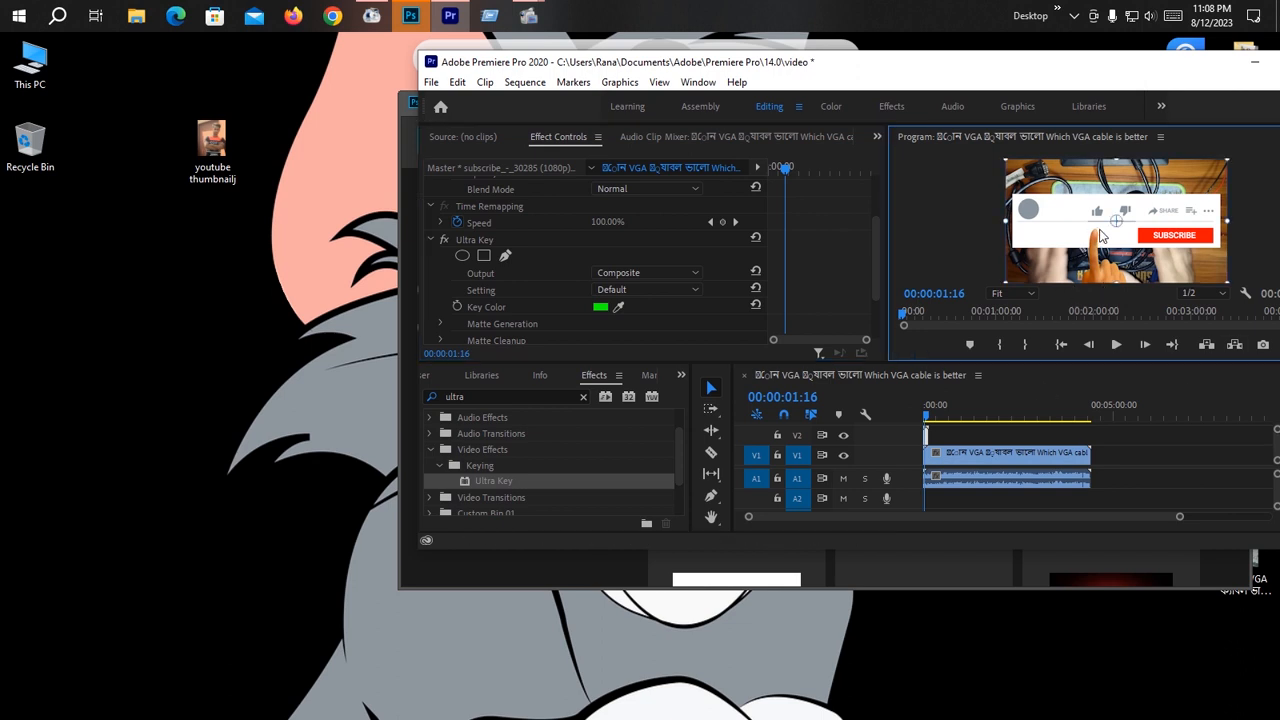
left_click_drag(1097, 237, 1097, 269)
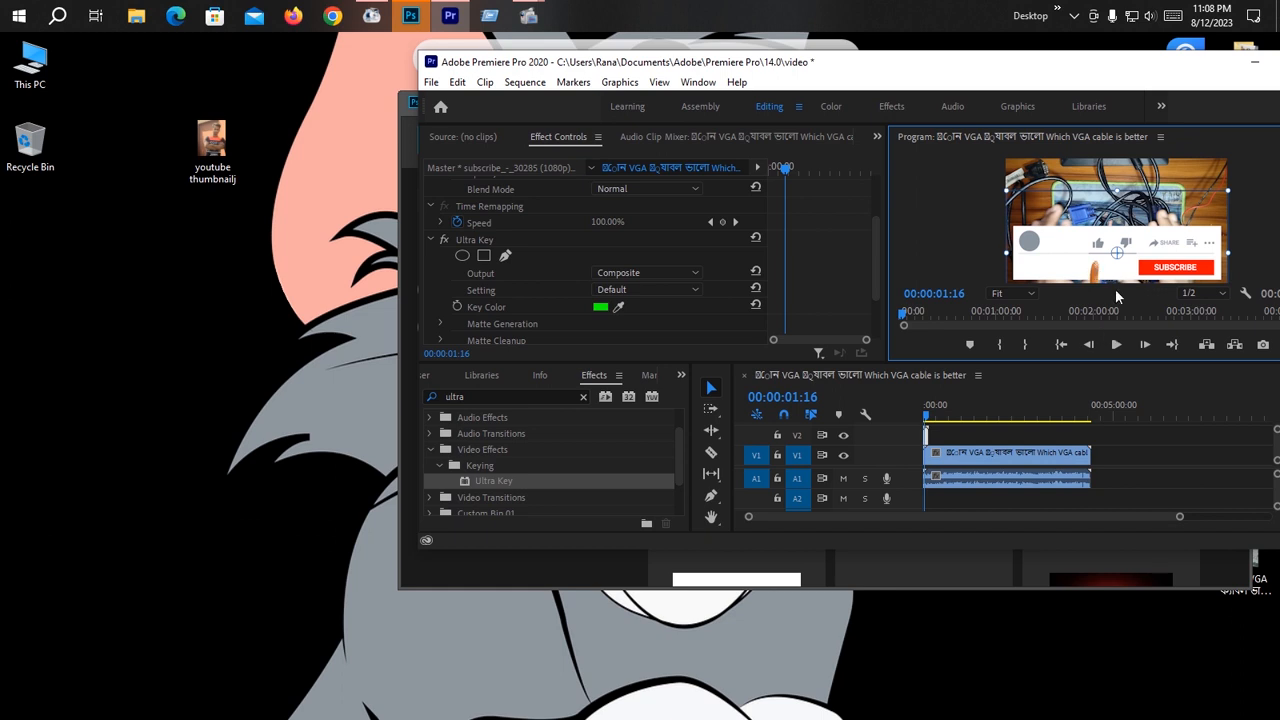
- Mute the system speakers and play back the sequence to check the keyed subscribe overlay, returning the playhead to 00:00:00:00
left_click(1149, 16)
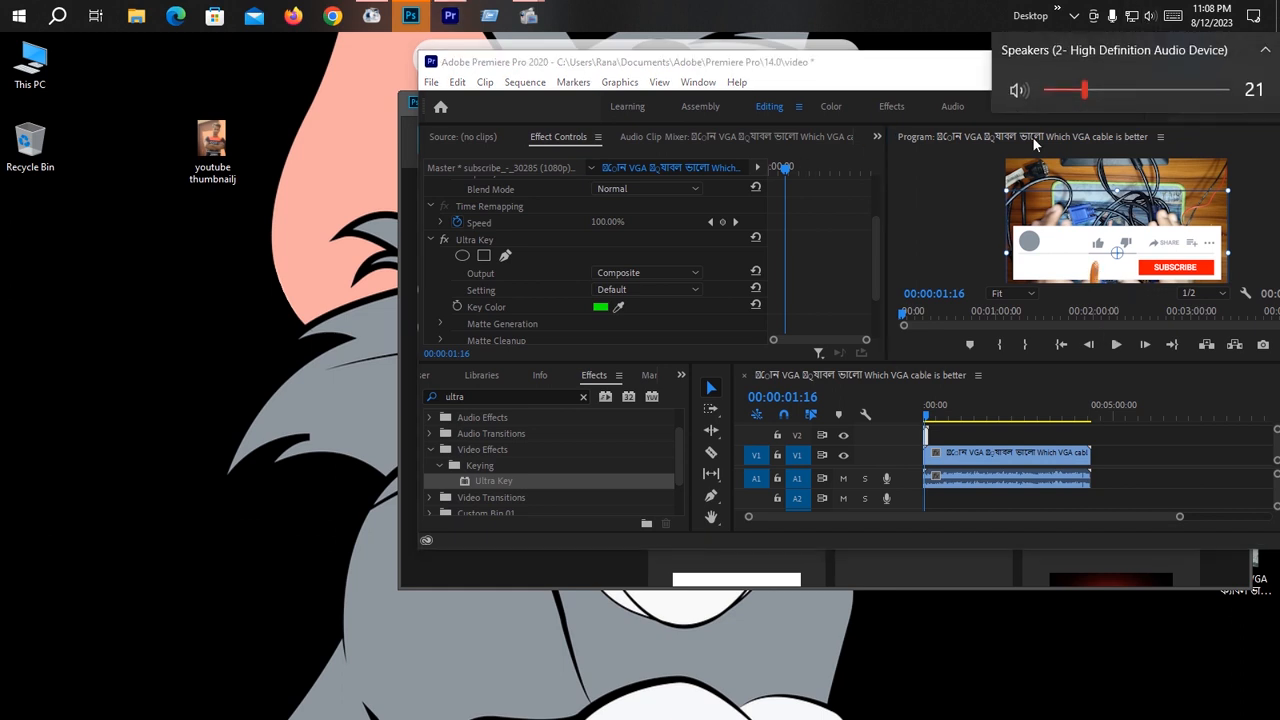
left_click(1019, 91)
left_click(1114, 348)
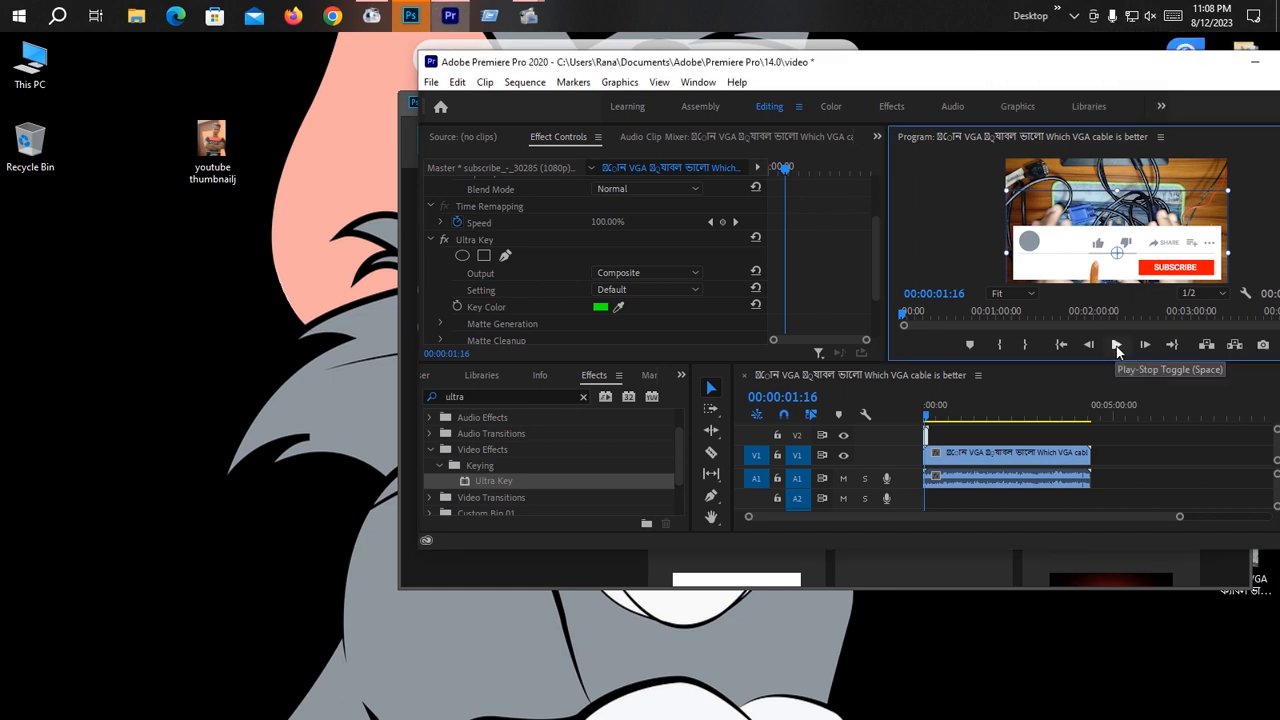
left_click(1117, 346)
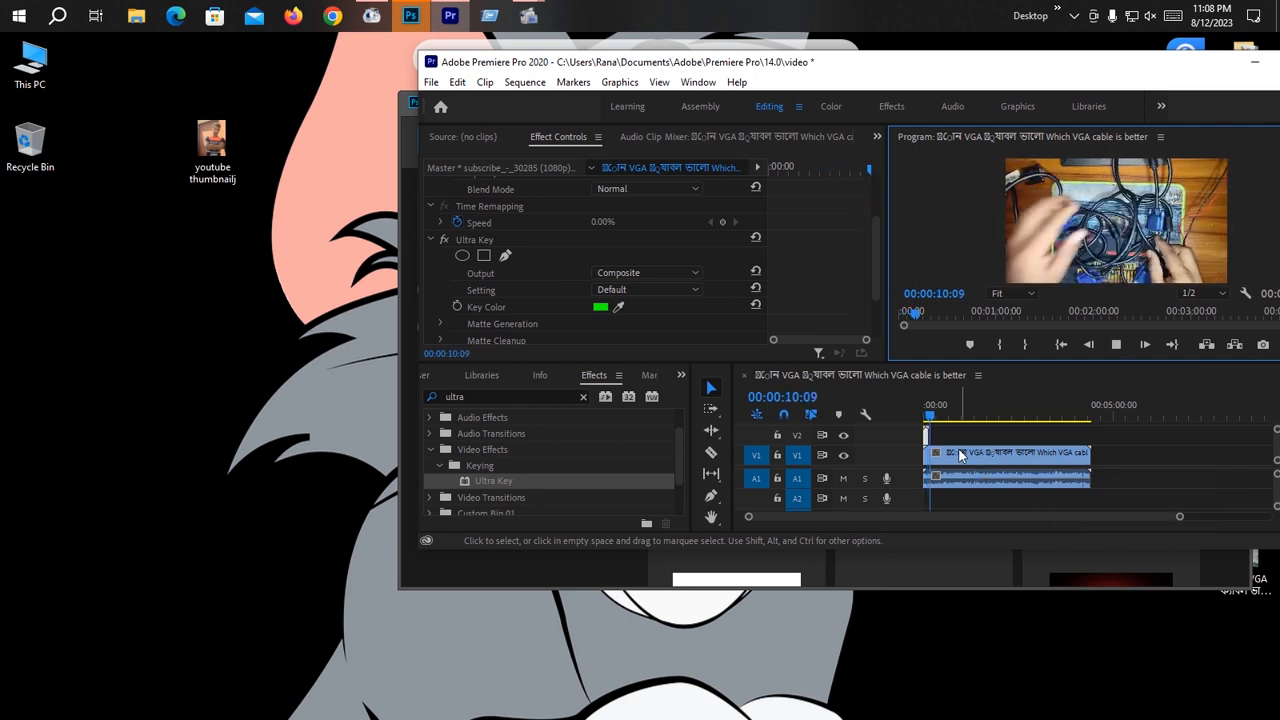
left_click(925, 419)
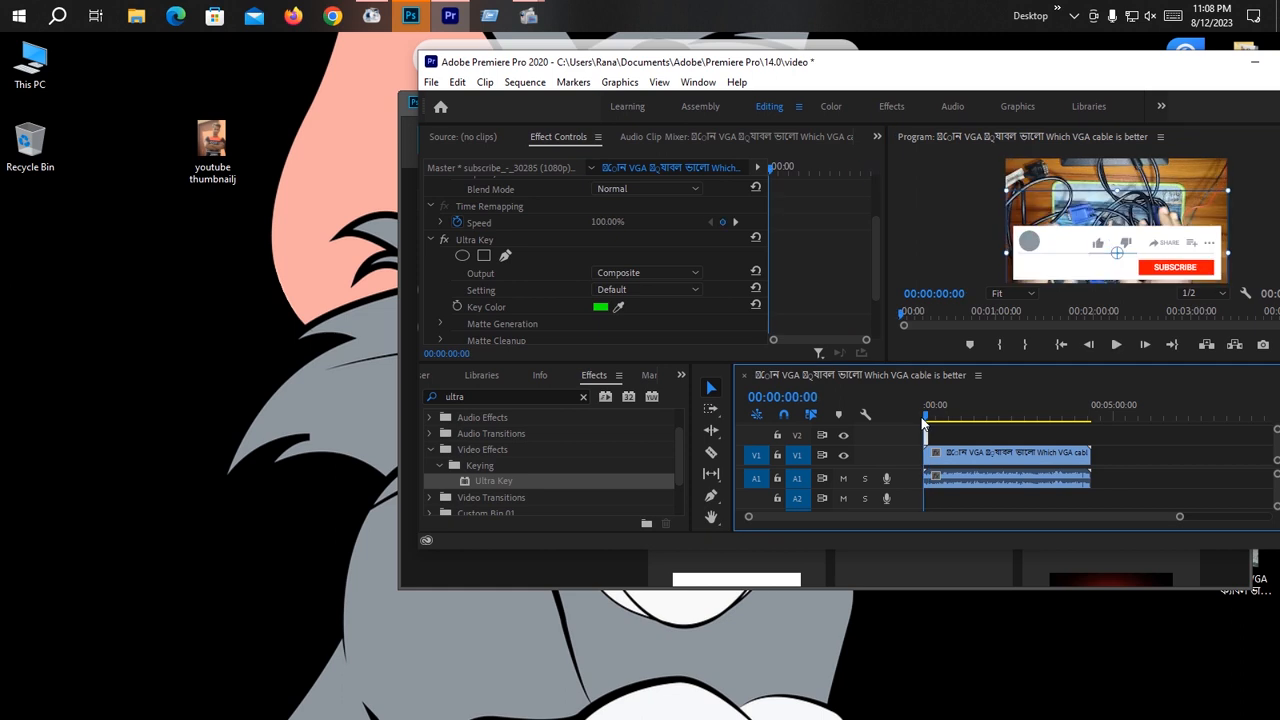